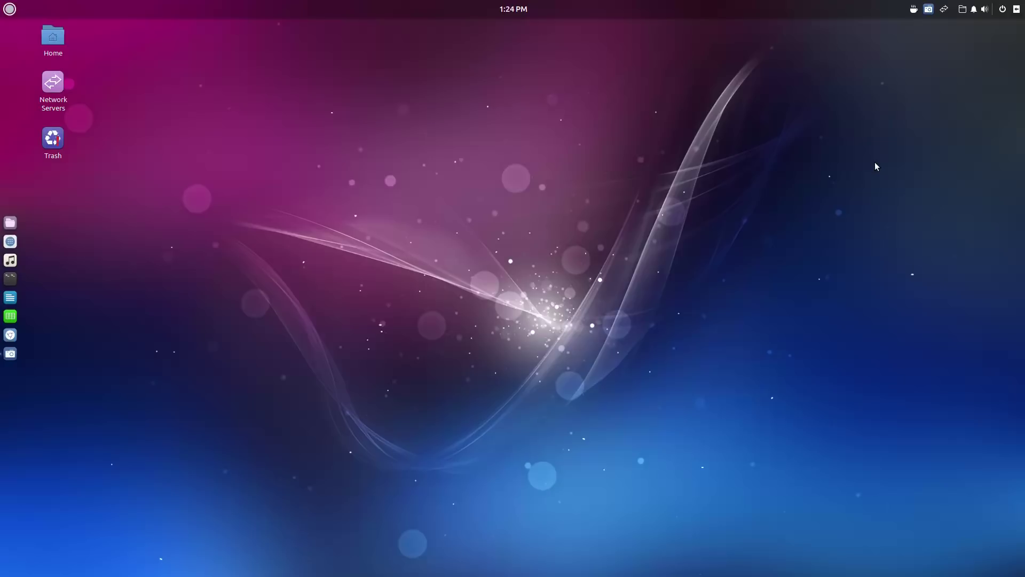
Open Budgie Desktop Settings from Raven, view the Top Panel applets, and cancel adding one
{"action": "left_click", "coordinate": [1017, 9]}
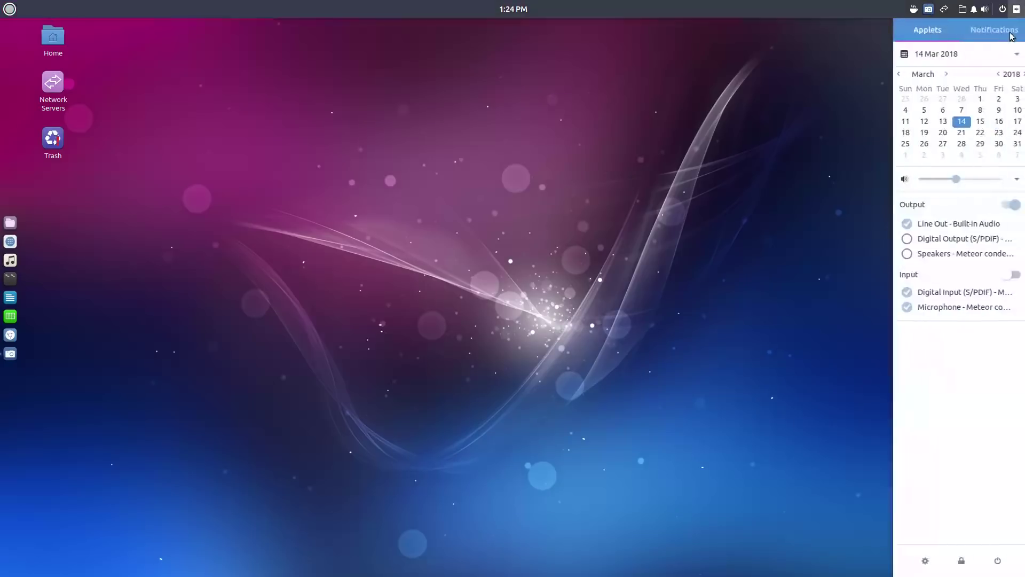
{"action": "left_click", "coordinate": [920, 560]}
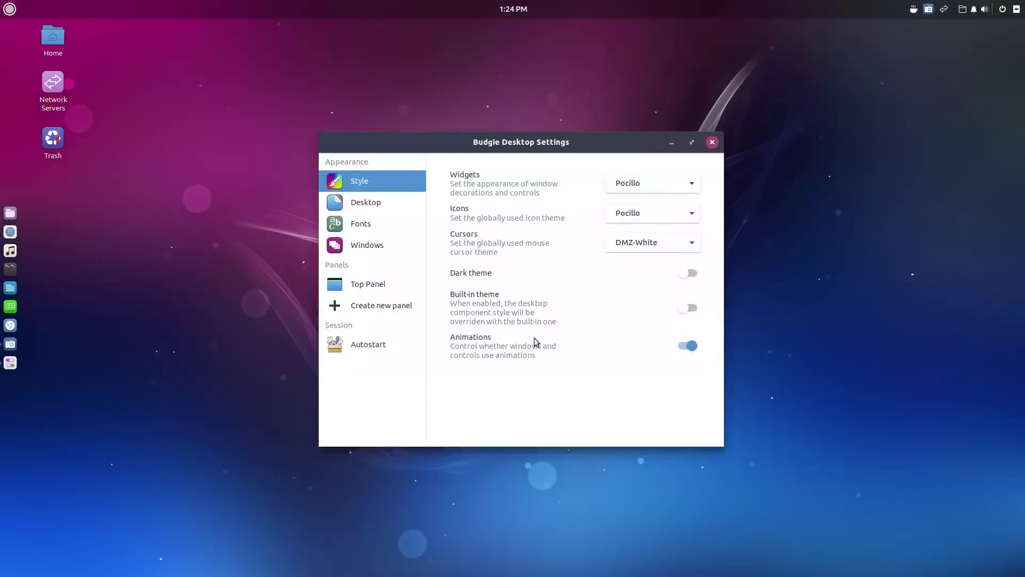
{"action": "left_click", "coordinate": [369, 283]}
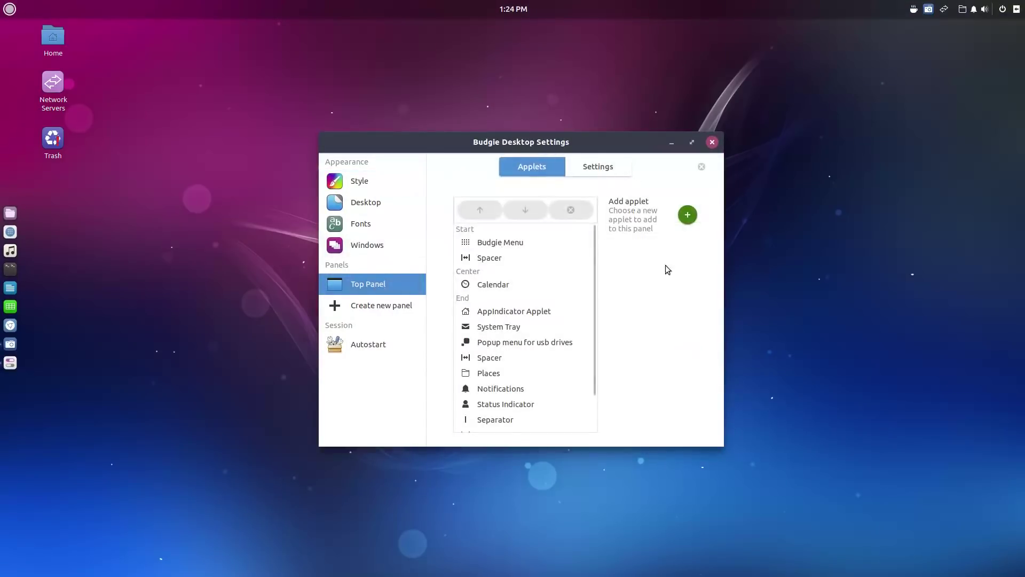
{"action": "scroll", "coordinate": [520, 371], "scroll_direction": "down", "scroll_amount": 2}
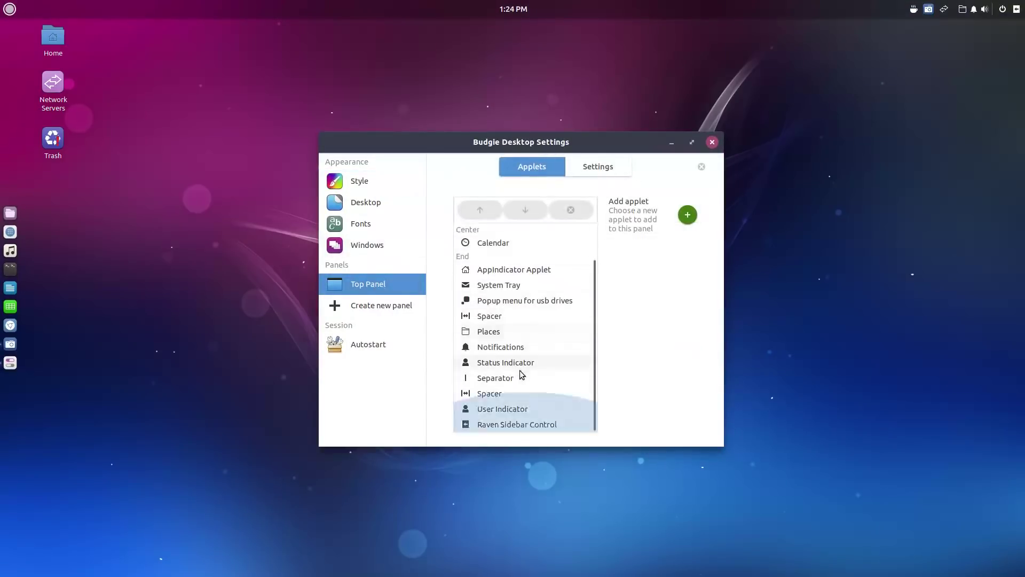
{"action": "left_click", "coordinate": [688, 215]}
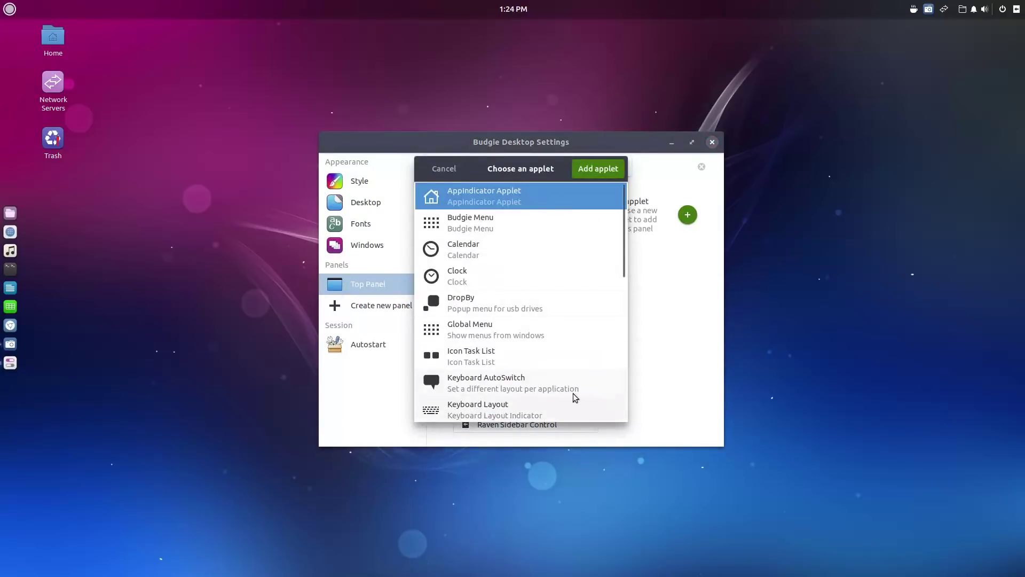
{"action": "left_click", "coordinate": [444, 168]}
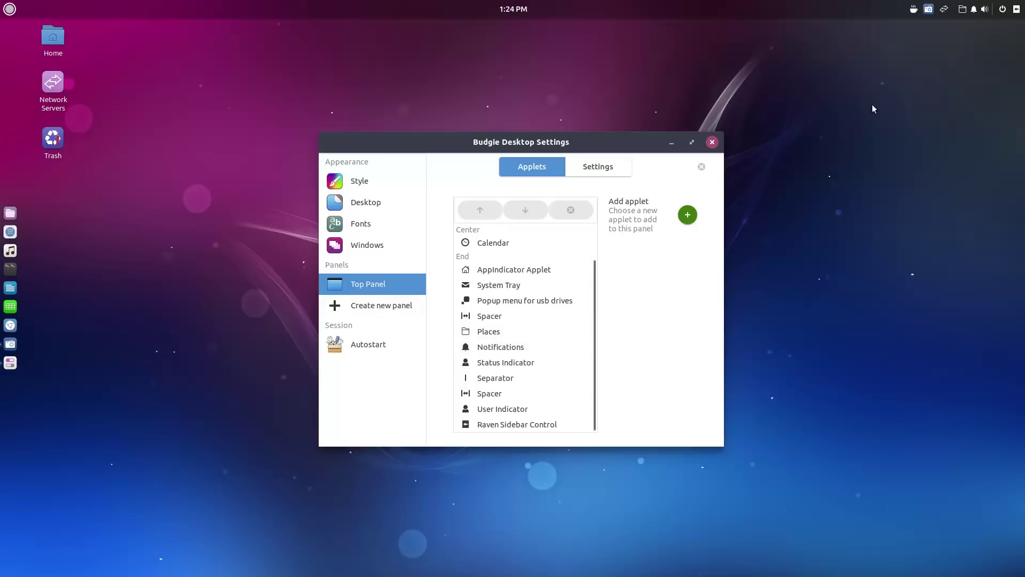
Close Budgie Desktop Settings and toggle the Budgie application menu open and closed
{"action": "left_click", "coordinate": [713, 142]}
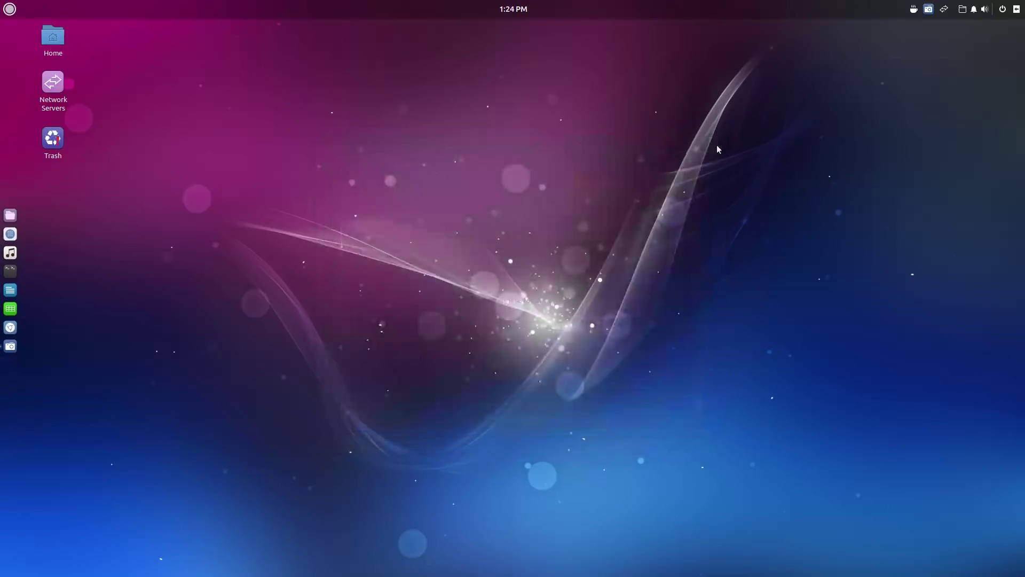
{"action": "left_click", "coordinate": [4, 6]}
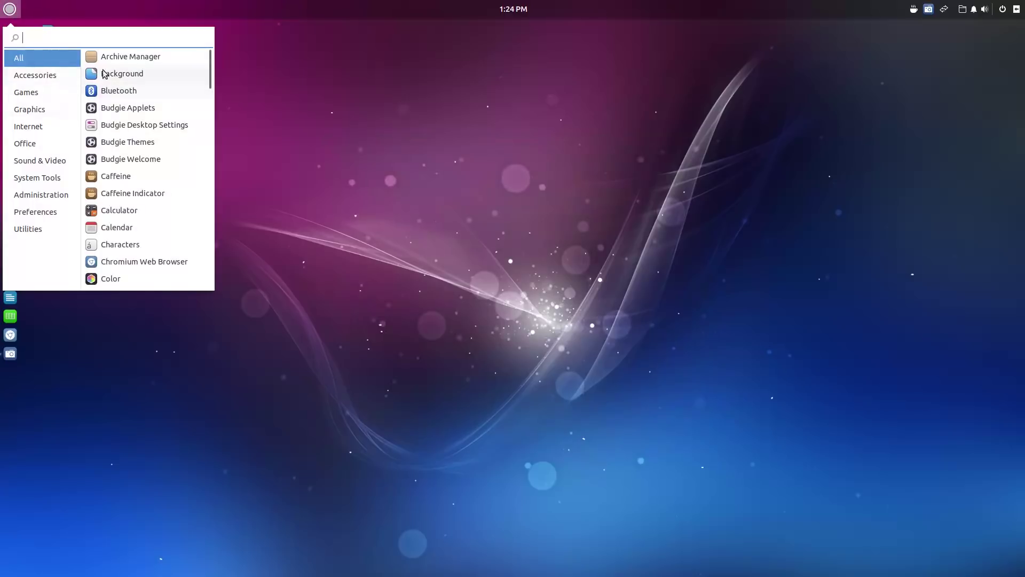
{"action": "left_click", "coordinate": [9, 6]}
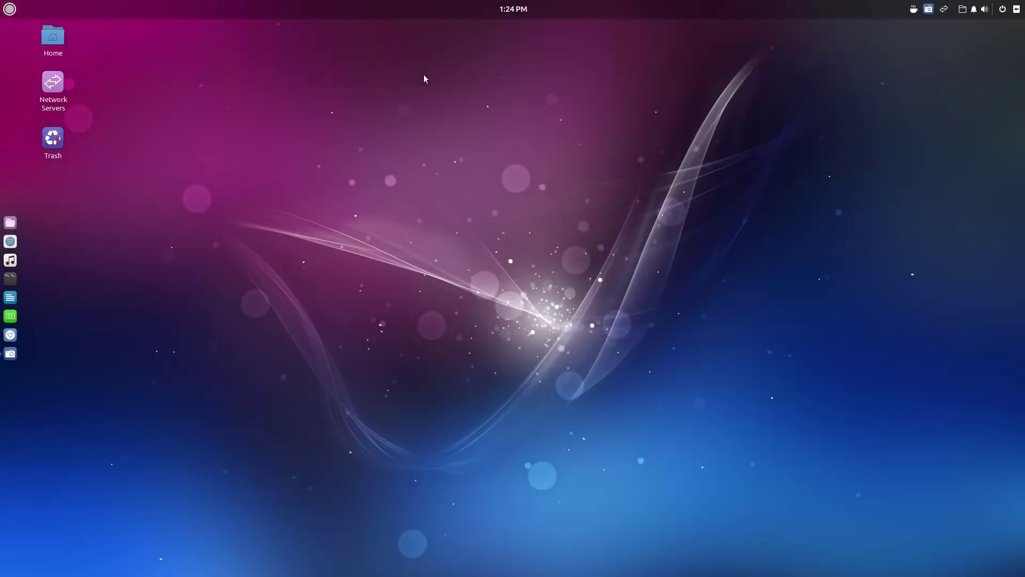
{"action": "left_click", "coordinate": [9, 6]}
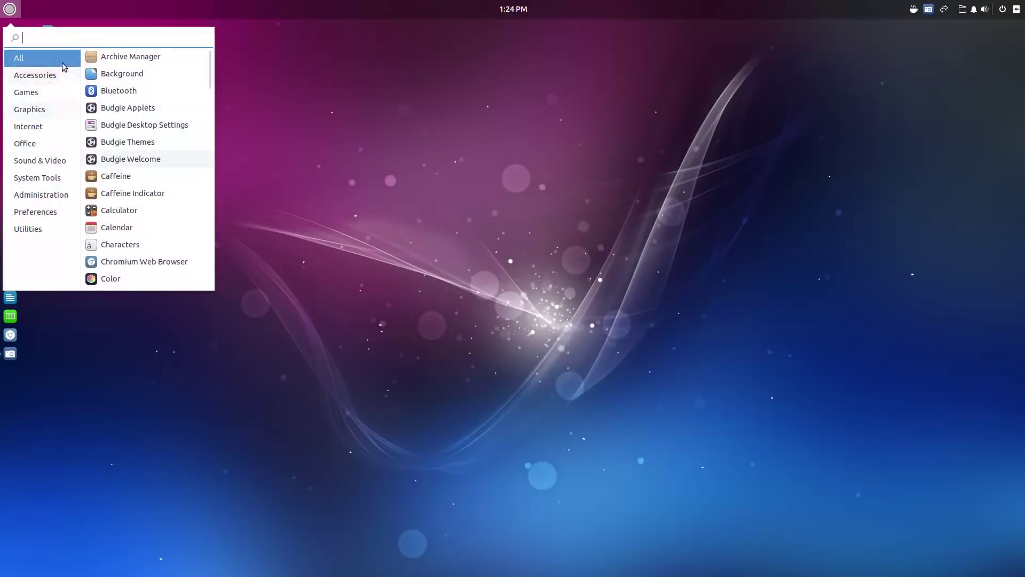
{"action": "left_click", "coordinate": [4, 11]}
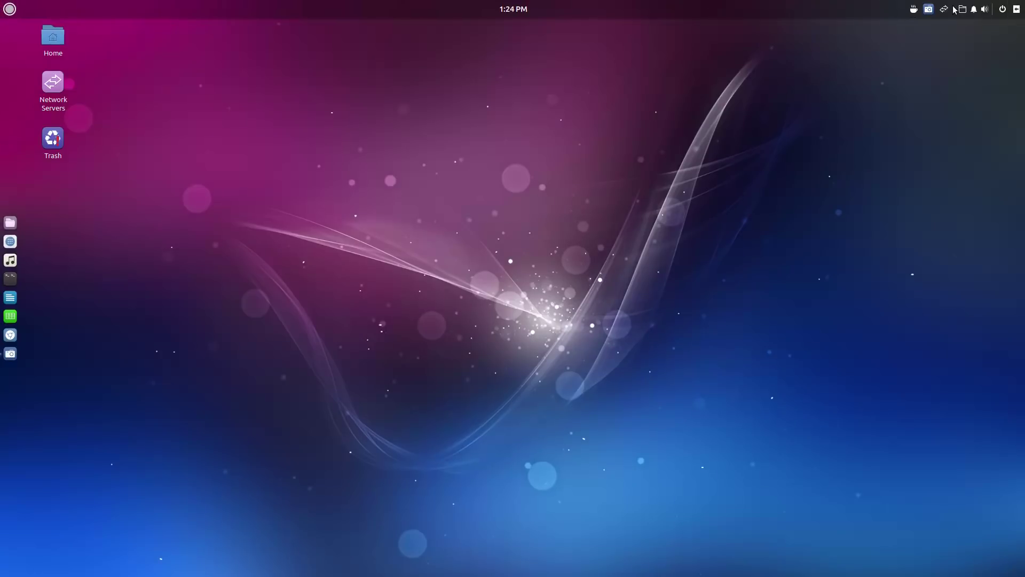
{"action": "left_click", "coordinate": [8, 9]}
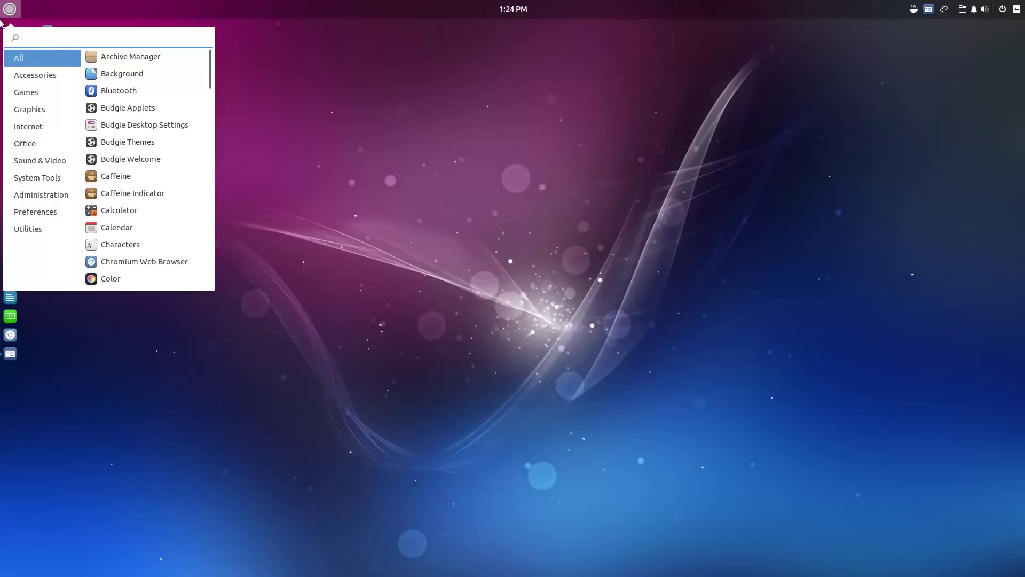
{"action": "left_click", "coordinate": [496, 55]}
Show the clock's calendar for 14 March 2018, then reopen the application menu
{"action": "left_click", "coordinate": [509, 11]}
{"action": "left_click", "coordinate": [510, 12]}
{"action": "left_click", "coordinate": [512, 12]}
{"action": "left_click", "coordinate": [10, 9]}
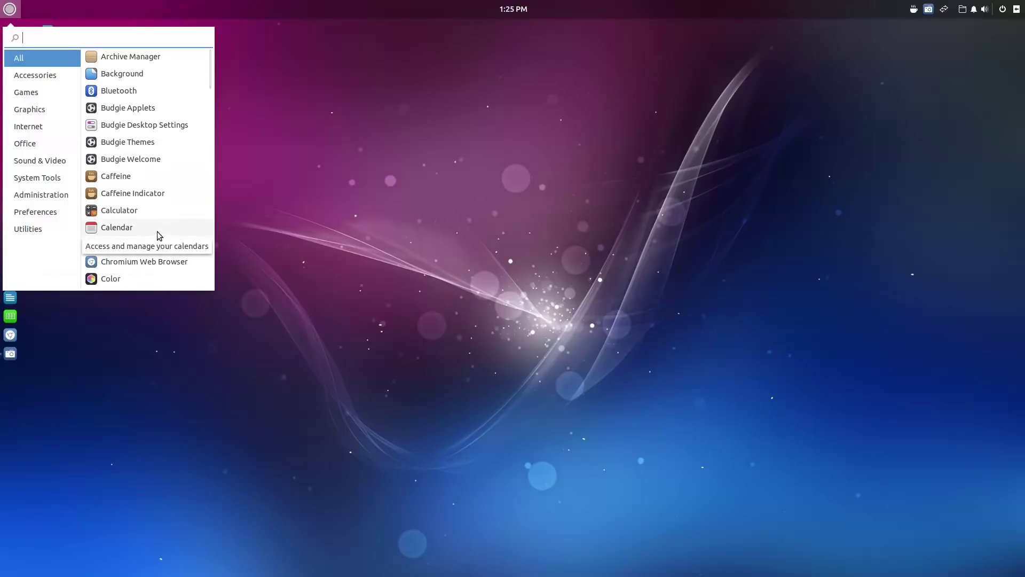
Launch Firefox Web Browser from the Internet category and dismiss its dock quicklist
{"action": "left_click", "coordinate": [262, 215]}
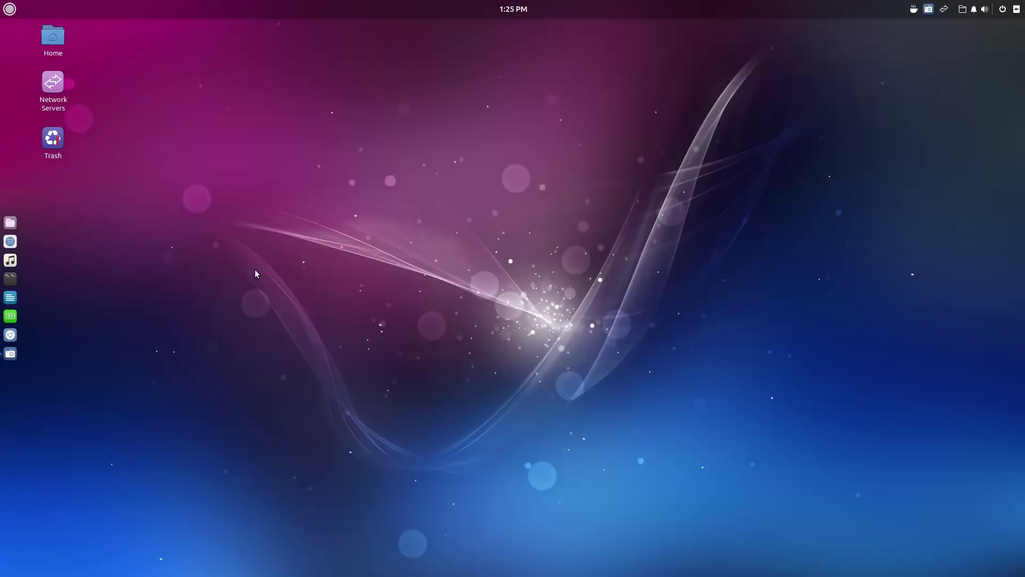
{"action": "left_click", "coordinate": [9, 10]}
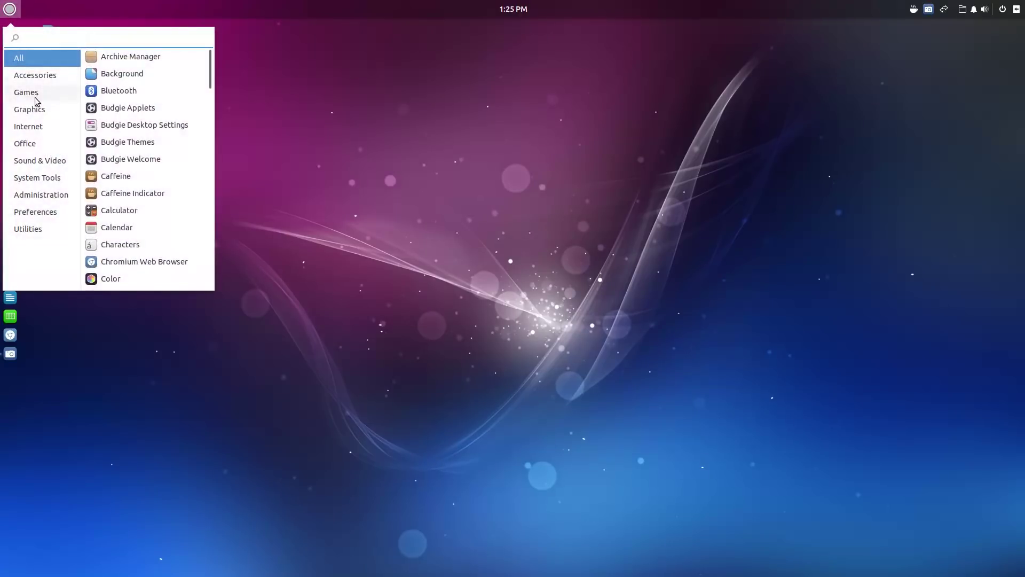
{"action": "left_click", "coordinate": [37, 134]}
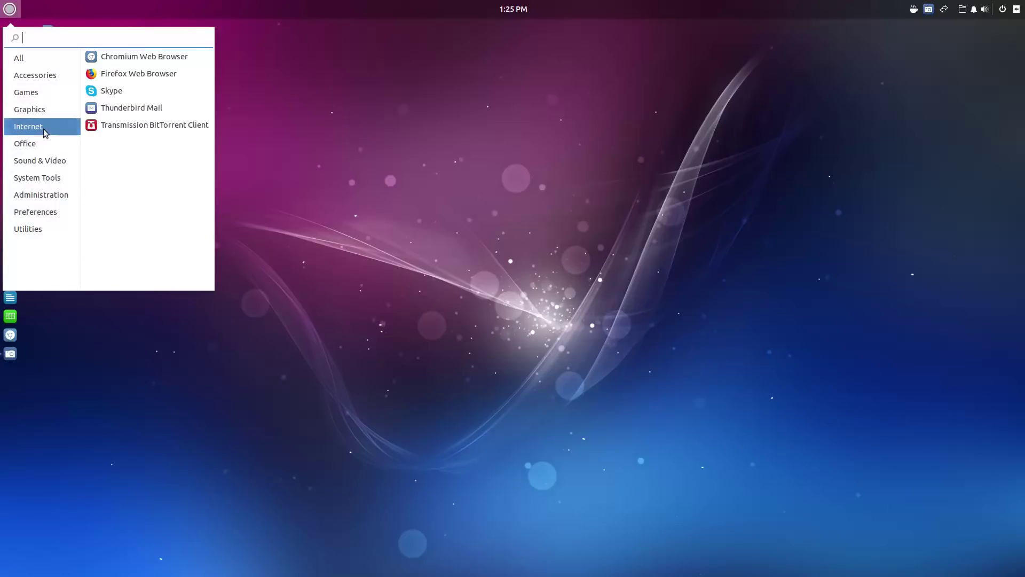
{"action": "left_click", "coordinate": [130, 75]}
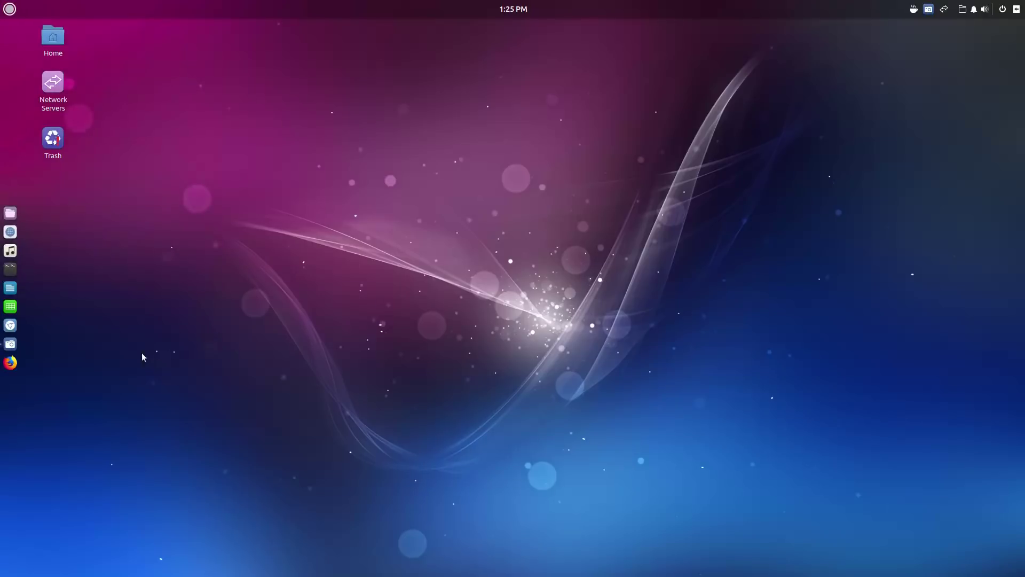
{"action": "right_click", "coordinate": [11, 365]}
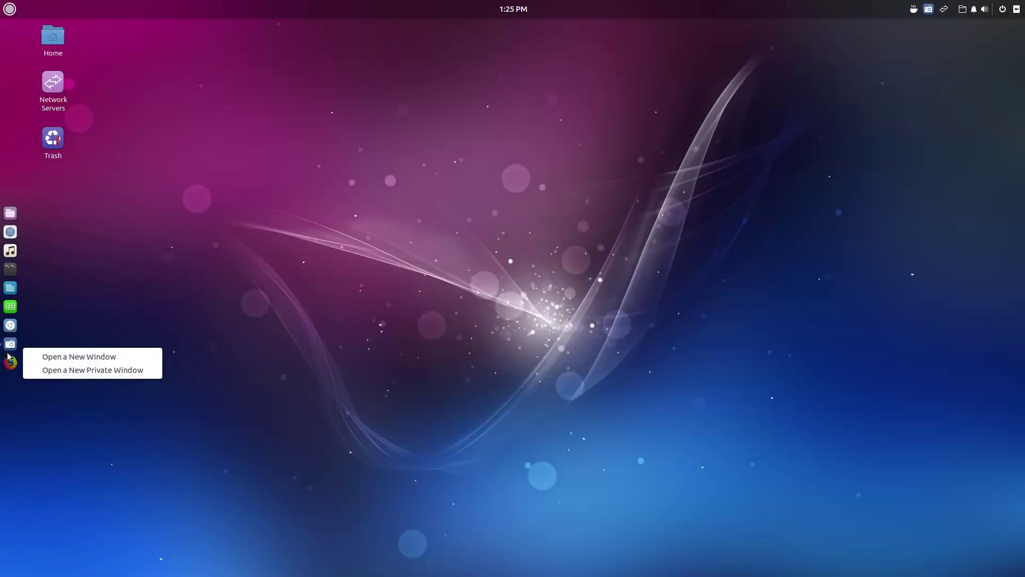
{"action": "left_click", "coordinate": [55, 333]}
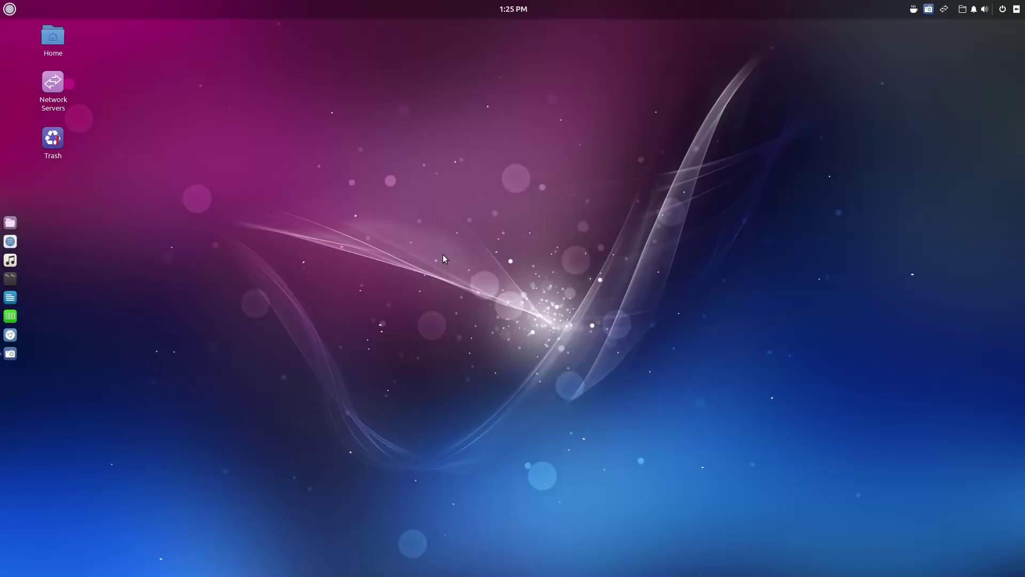
Search 'dco' in the Budgie Menu and launch dconf Editor from the results
{"action": "left_click", "coordinate": [7, 4]}
{"action": "type", "text": "dcof"}
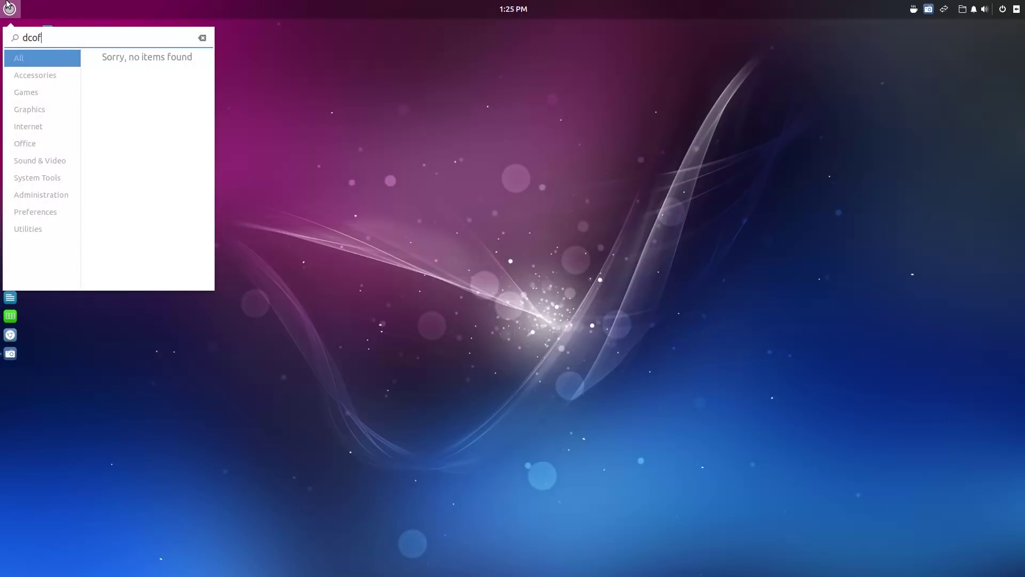
{"action": "key", "text": "BackSpace"}
{"action": "left_click", "coordinate": [131, 59]}
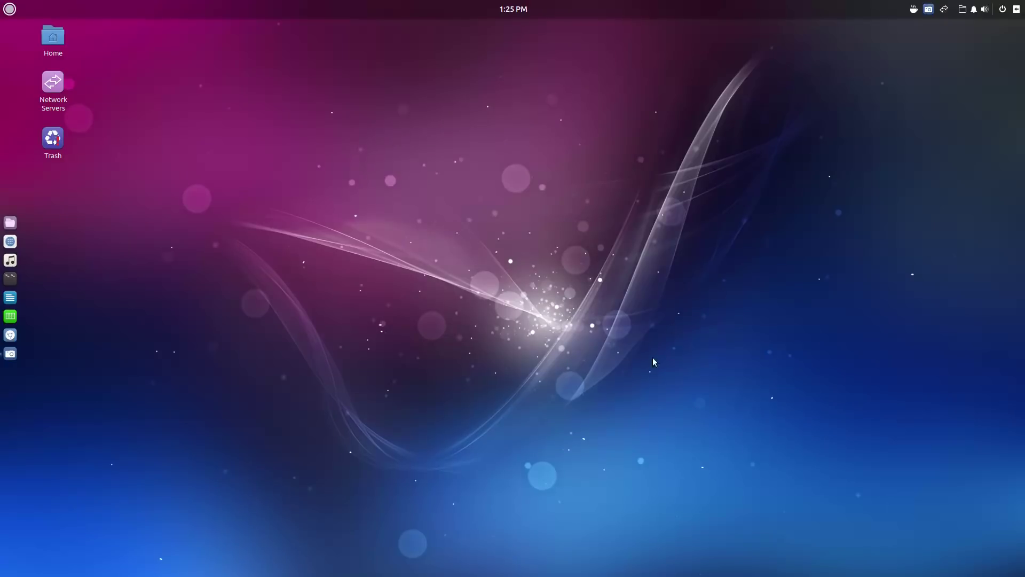
{"action": "left_click", "coordinate": [9, 9]}
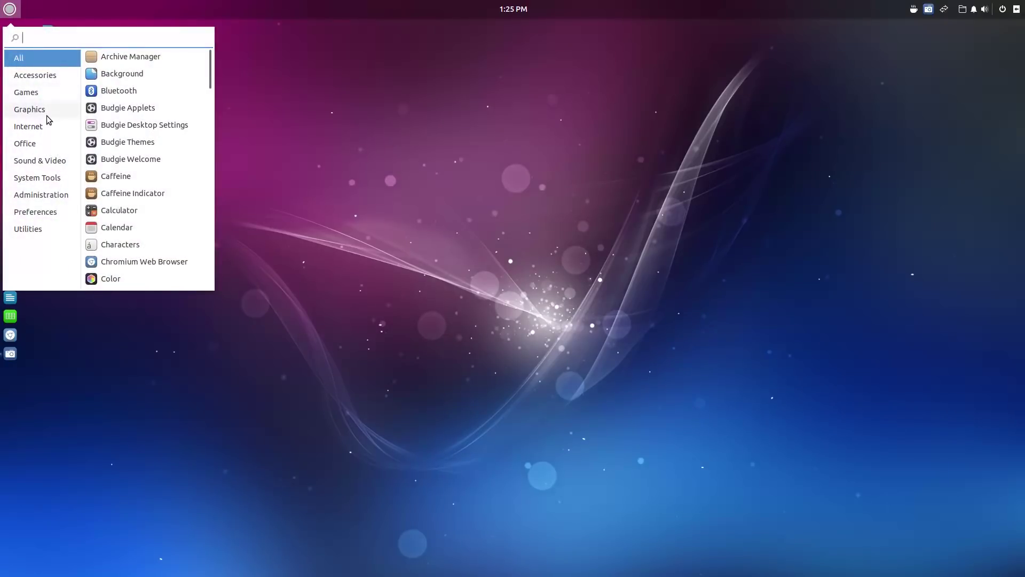
{"action": "type", "text": "dco"}
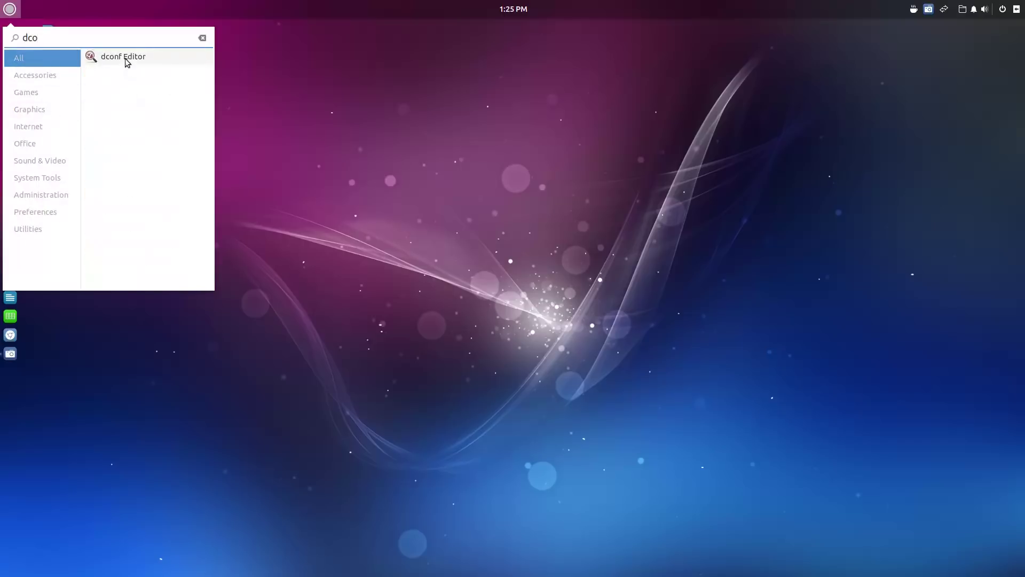
{"action": "left_click", "coordinate": [127, 58]}
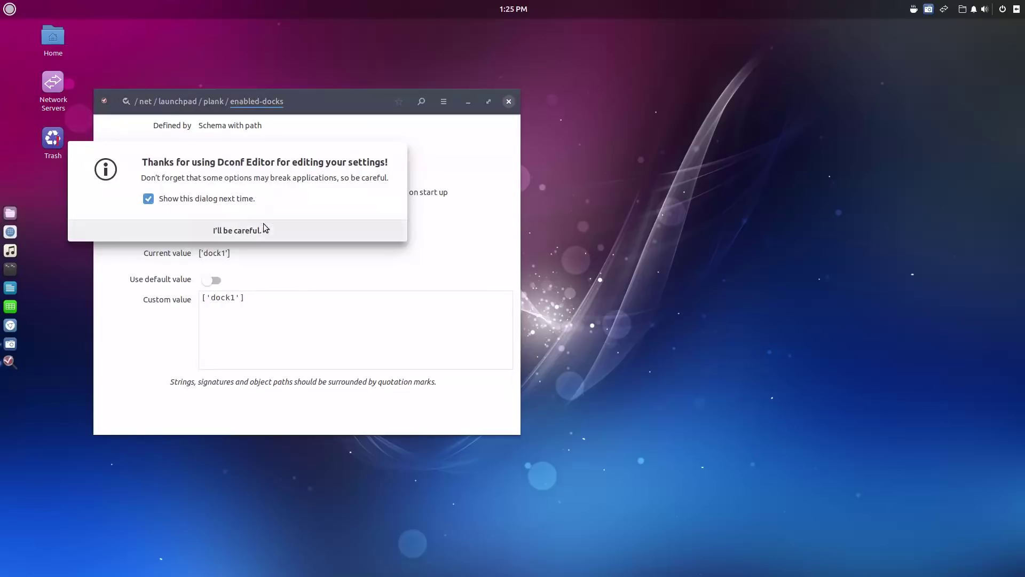
Dismiss dconf Editor's caution and close it, then close Firefox with all its tabs
{"action": "left_click", "coordinate": [260, 239]}
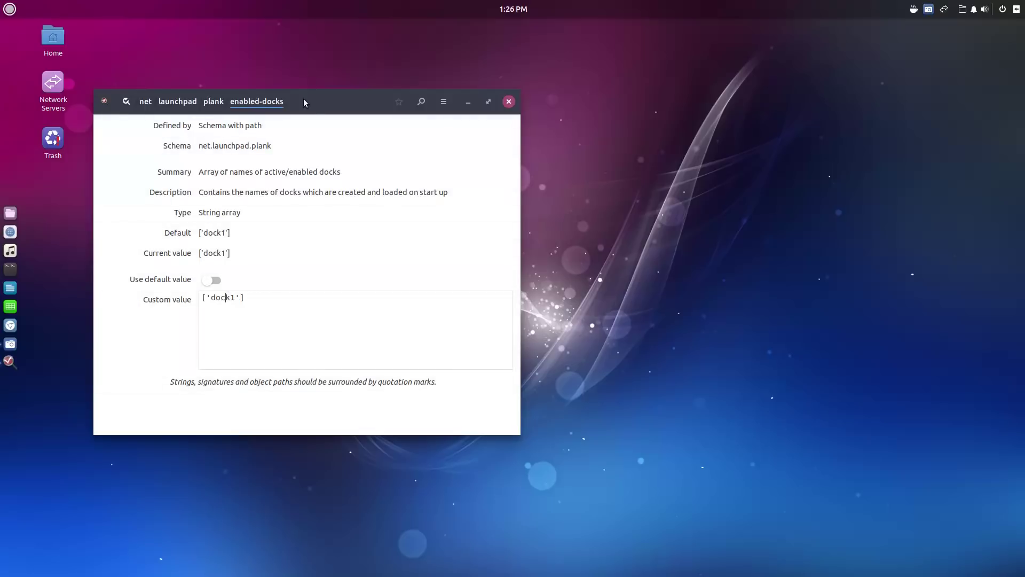
{"action": "left_click_drag", "start_coordinate": [309, 107], "coordinate": [550, 137]}
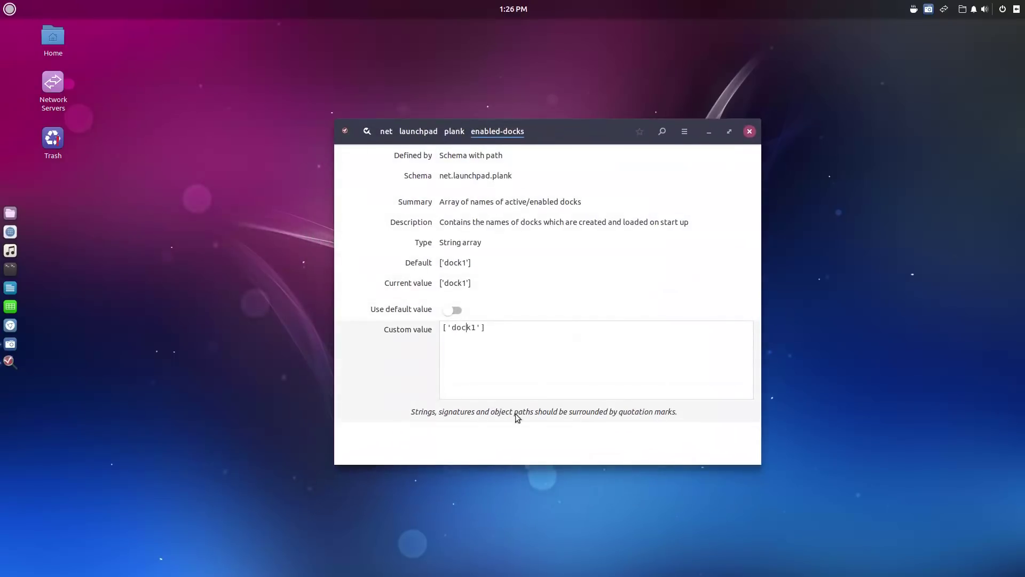
{"action": "left_click", "coordinate": [750, 132]}
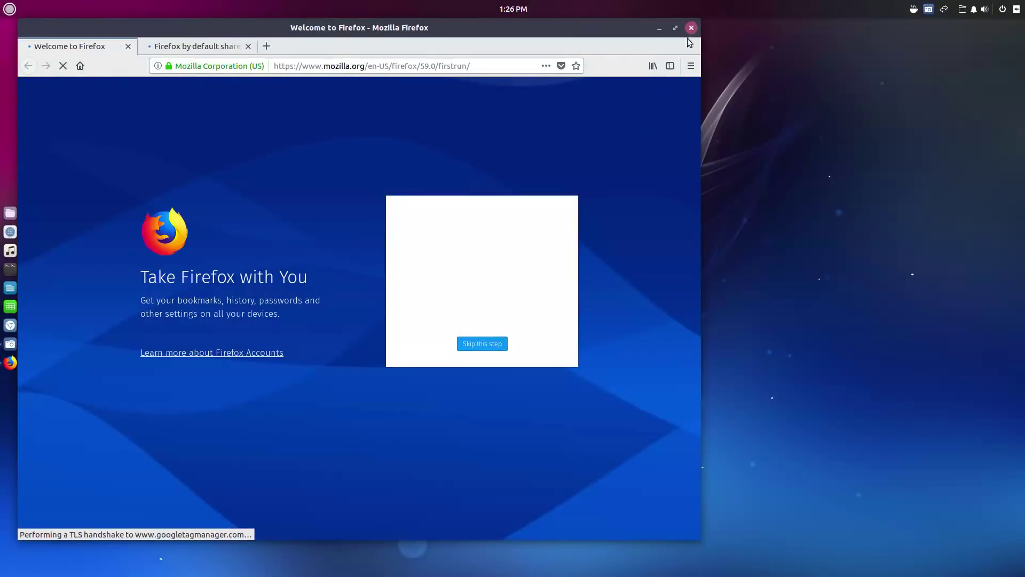
{"action": "left_click", "coordinate": [691, 28]}
{"action": "left_click", "coordinate": [447, 309]}
Open Home in Files, browse to .config/plank/dock1/launchers, and select nautilus.dockitem
{"action": "left_click", "coordinate": [695, 27]}
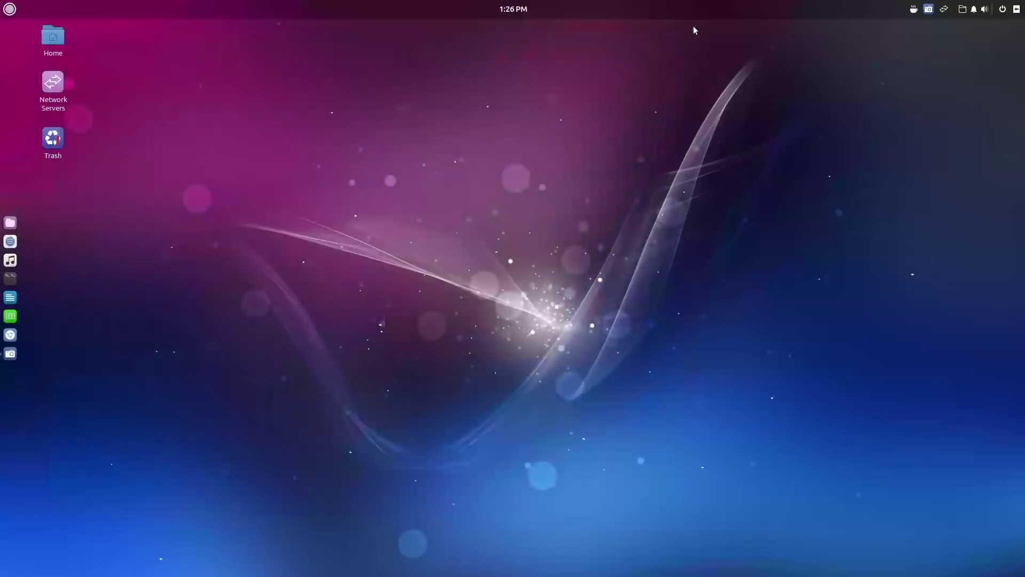
{"action": "left_click", "coordinate": [57, 40]}
{"action": "double_click", "coordinate": [57, 40]}
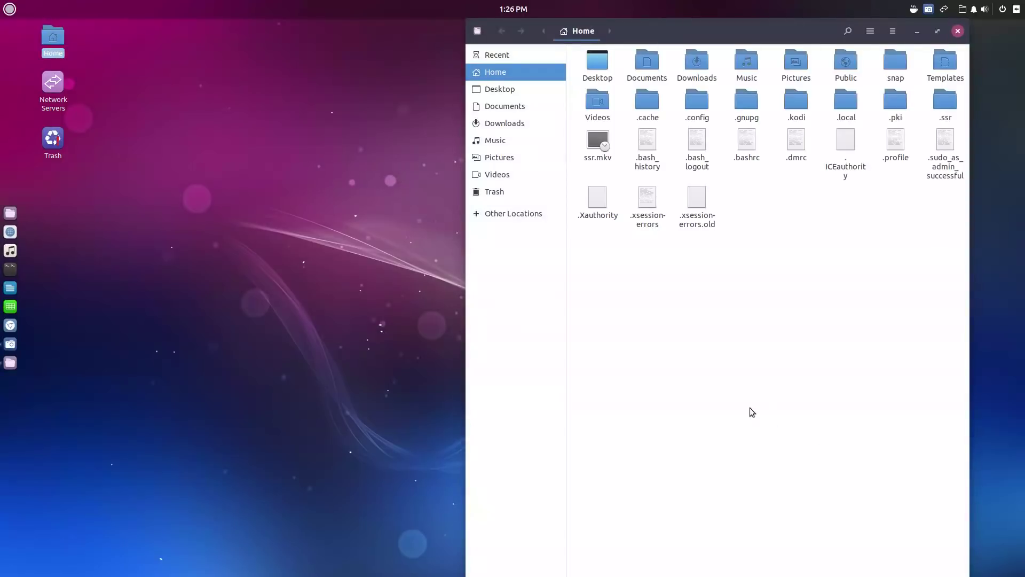
{"action": "double_click", "coordinate": [689, 105]}
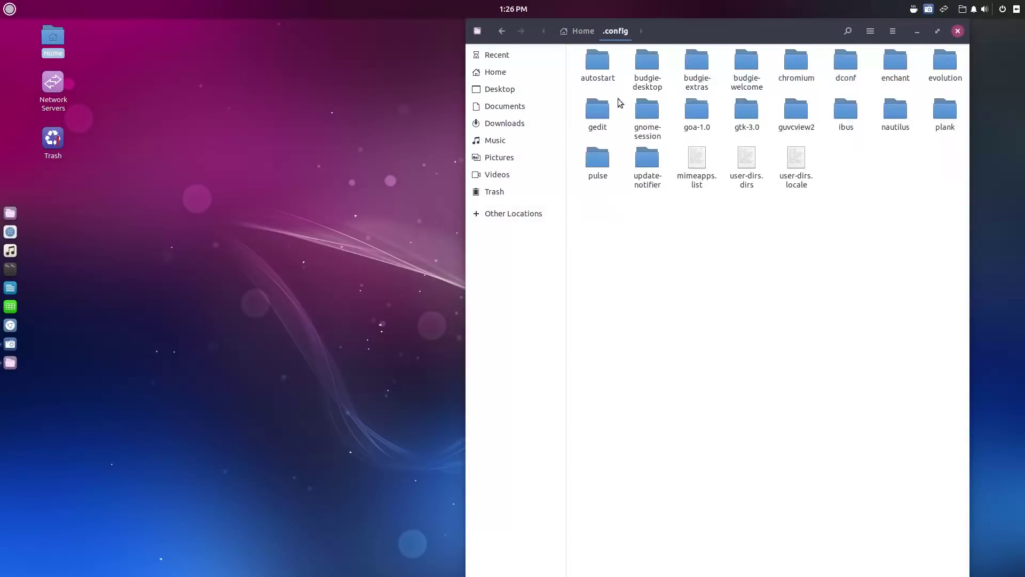
{"action": "left_click", "coordinate": [848, 60]}
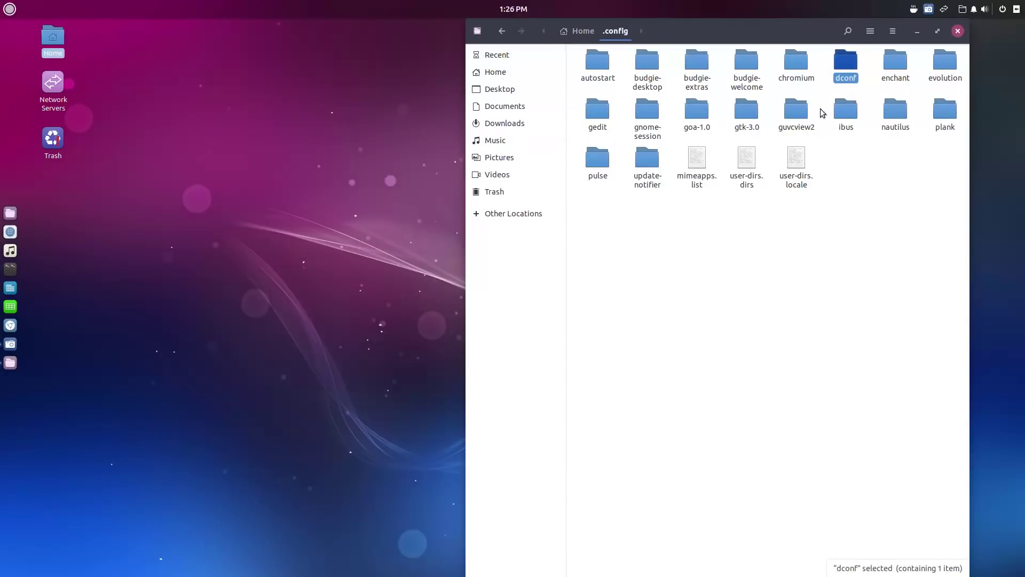
{"action": "left_click", "coordinate": [947, 114]}
{"action": "double_click", "coordinate": [947, 115]}
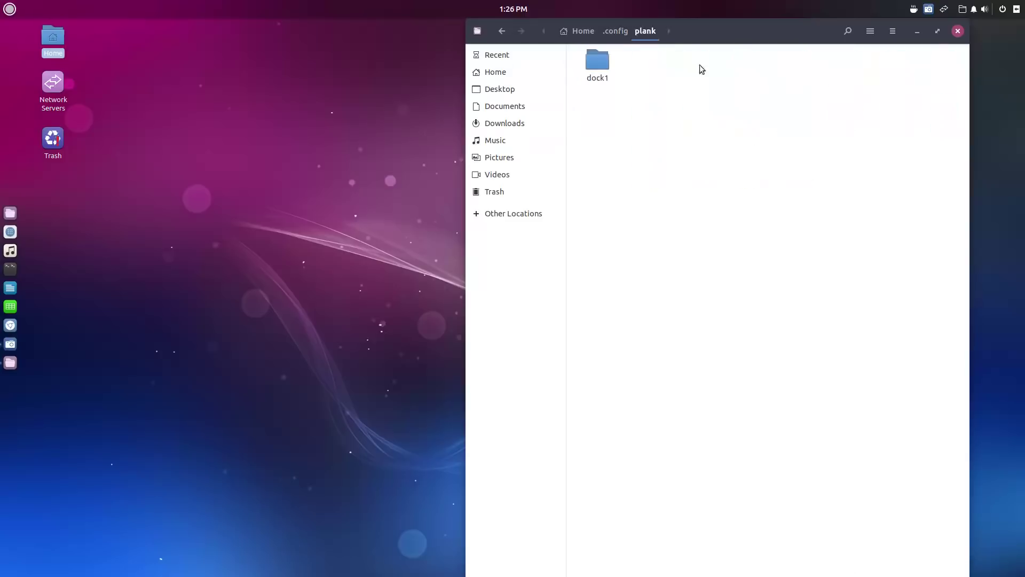
{"action": "double_click", "coordinate": [598, 60]}
{"action": "double_click", "coordinate": [597, 60]}
{"action": "left_click", "coordinate": [797, 63]}
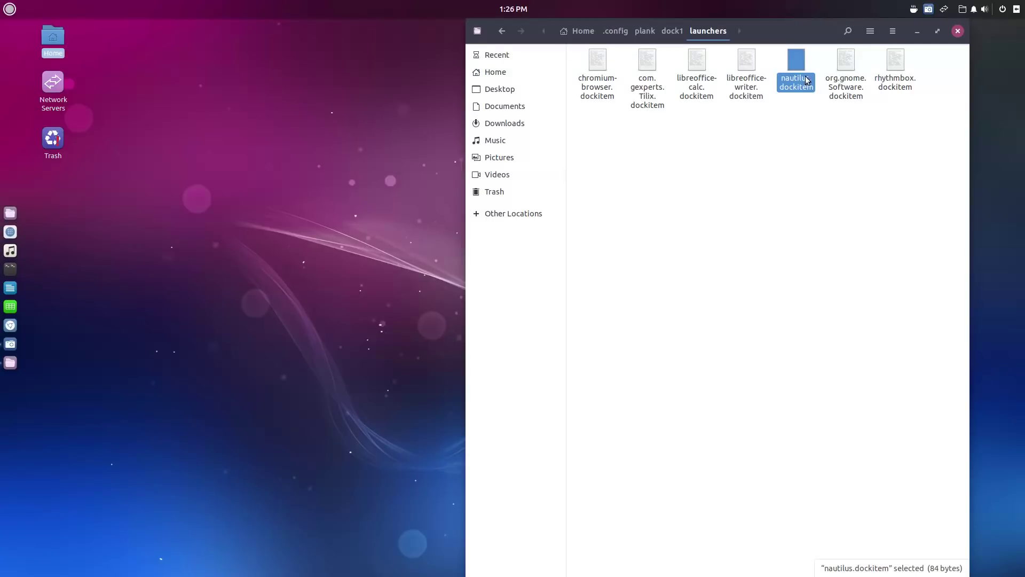
View nautilus.dockitem in gedit, select all its text, then close gedit and Files
{"action": "double_click", "coordinate": [796, 62]}
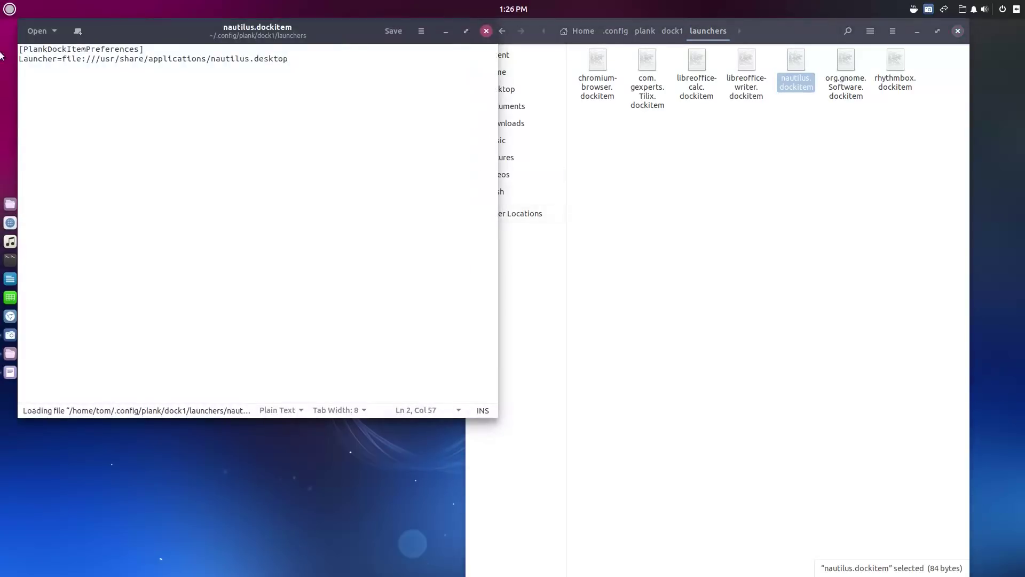
{"action": "left_click_drag", "start_coordinate": [207, 37], "coordinate": [427, 161]}
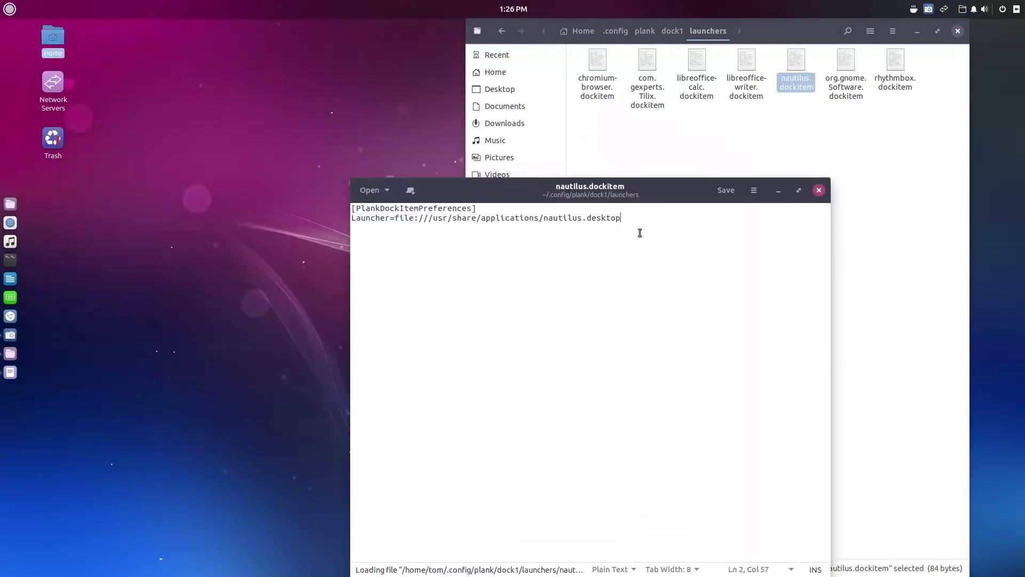
{"action": "key", "text": "ctrl+a"}
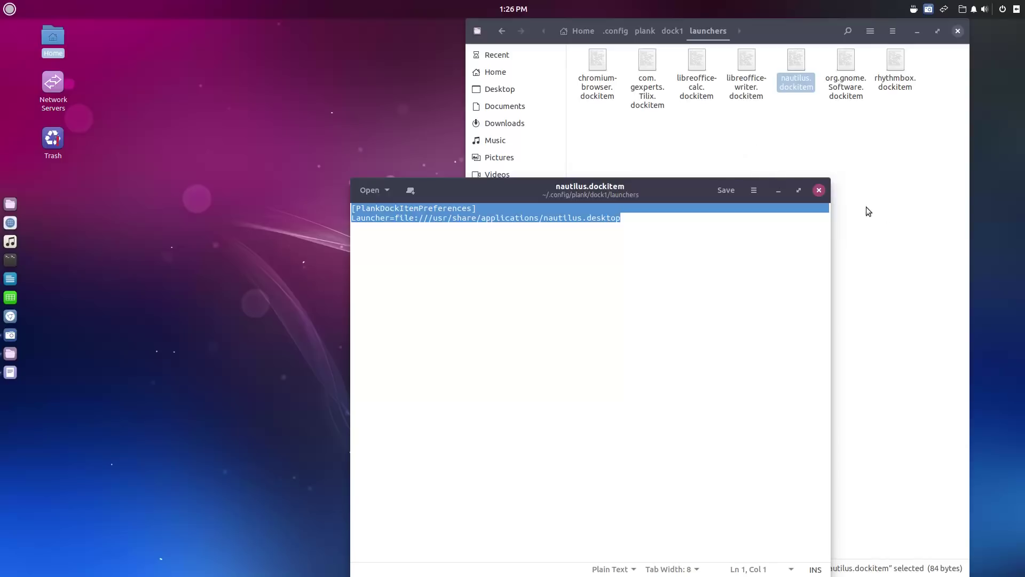
{"action": "left_click", "coordinate": [819, 190]}
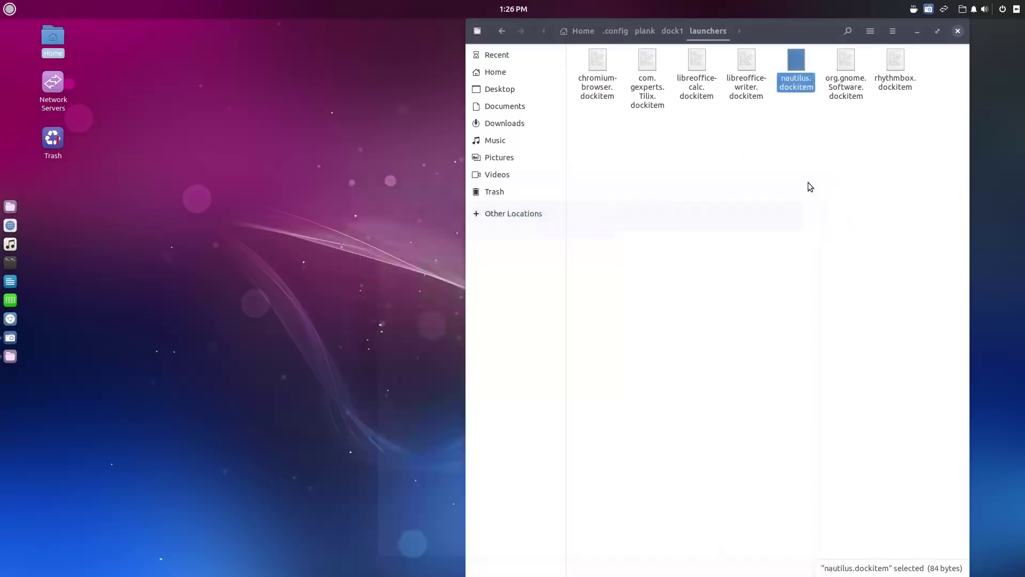
{"action": "left_click", "coordinate": [959, 31]}
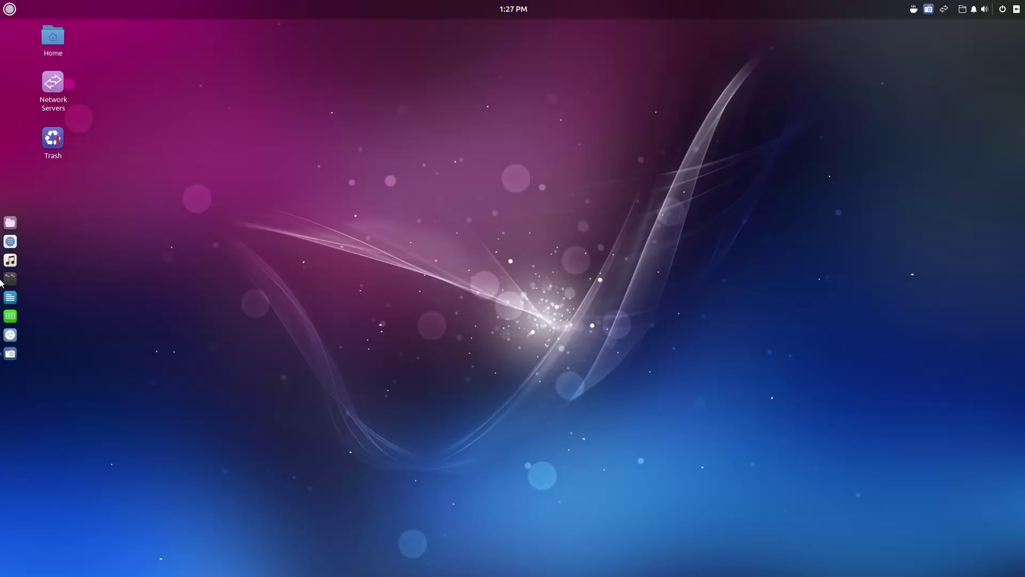
Browse the Accessories and Games categories, then launch Budgie Desktop Settings from All applications
{"action": "left_click", "coordinate": [9, 9]}
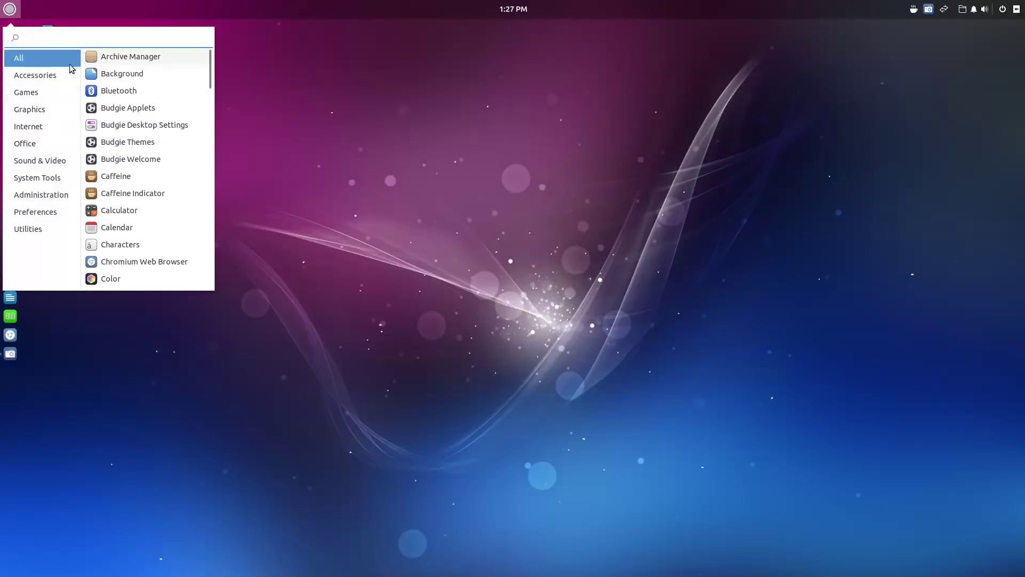
{"action": "left_click", "coordinate": [37, 76]}
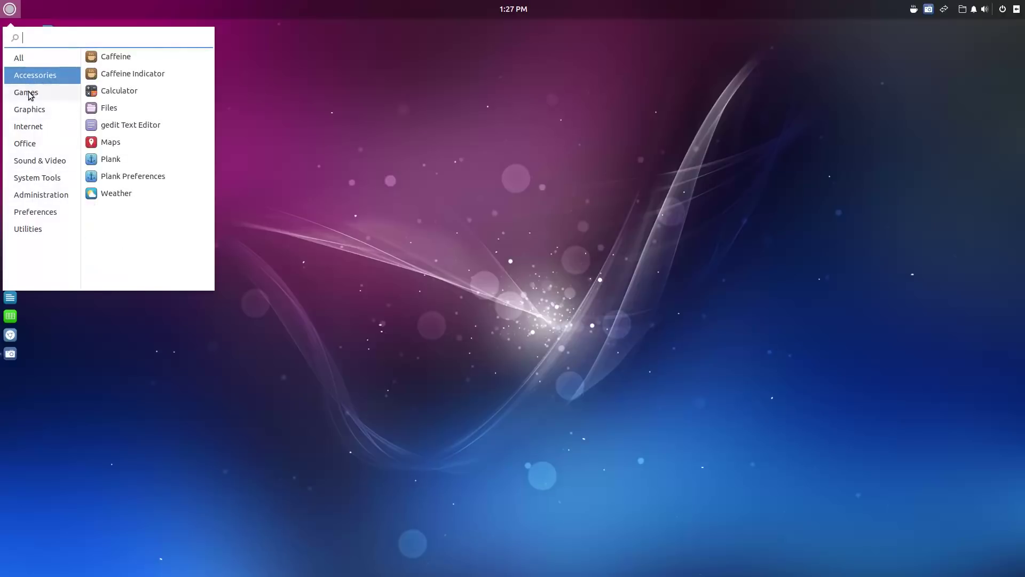
{"action": "left_click", "coordinate": [29, 95]}
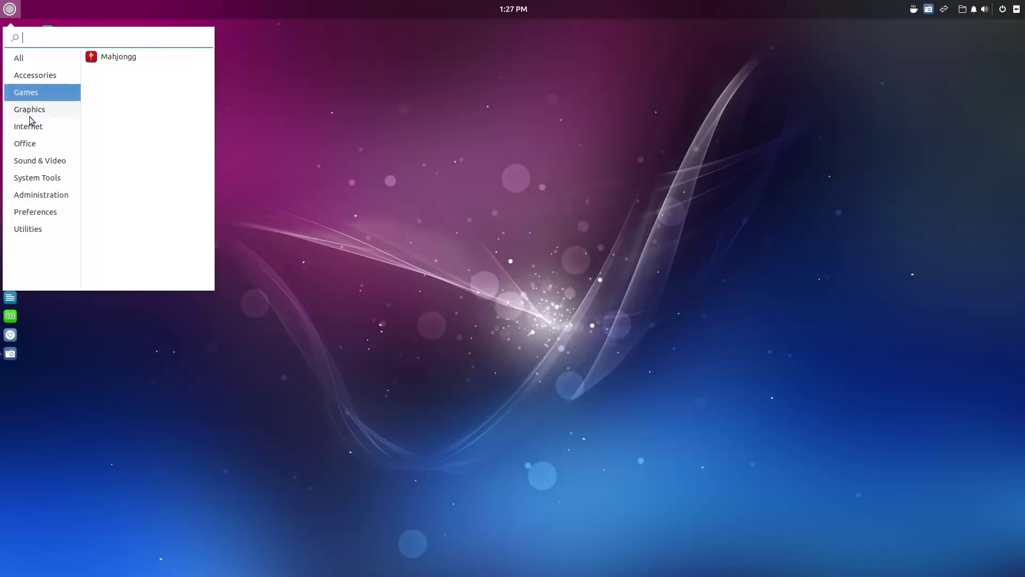
{"action": "left_click", "coordinate": [18, 58]}
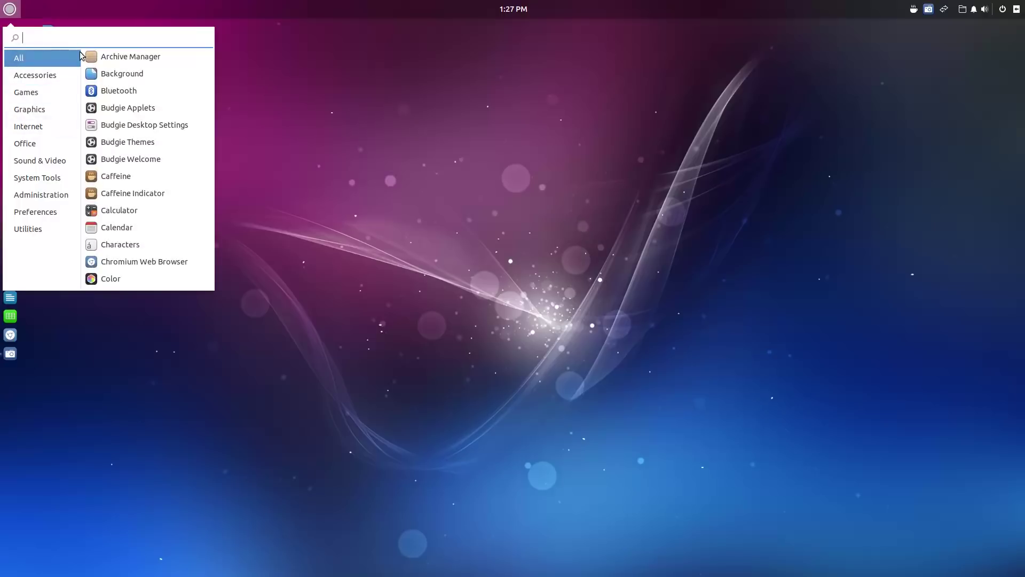
{"action": "left_click", "coordinate": [121, 126]}
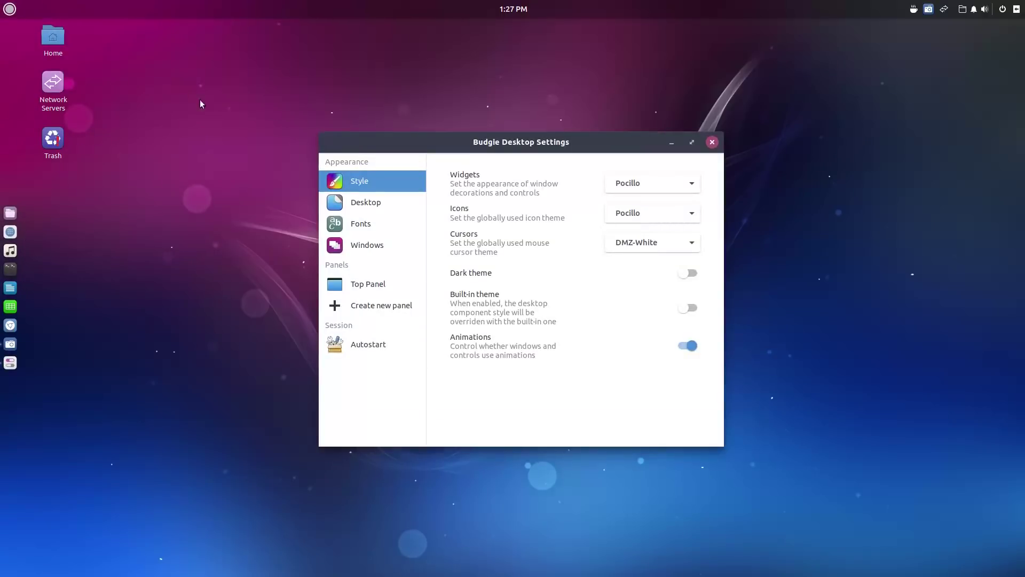
Remove Plank from the Autostart apps and close the settings window
{"action": "left_click", "coordinate": [410, 344]}
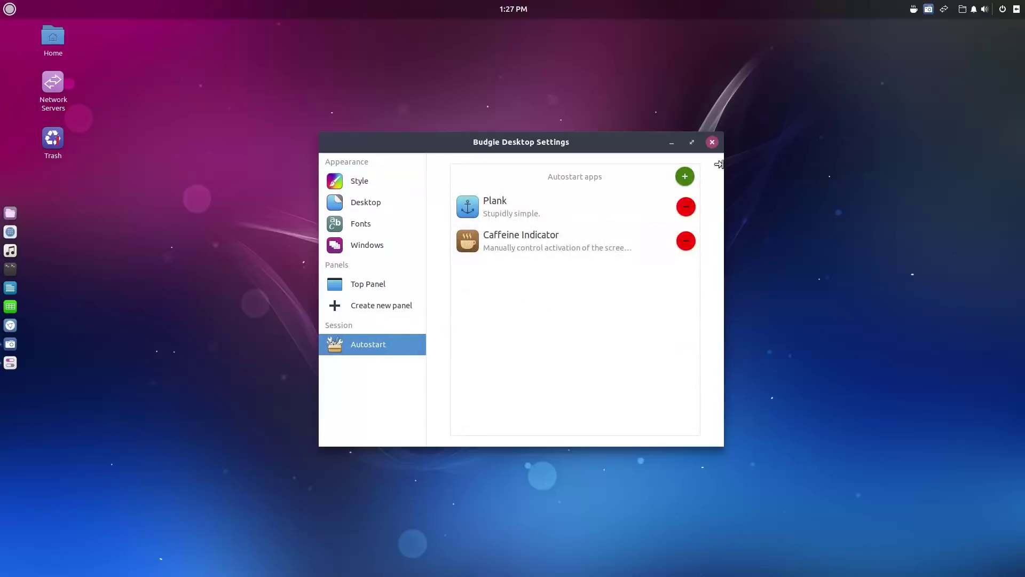
{"action": "left_click", "coordinate": [686, 207]}
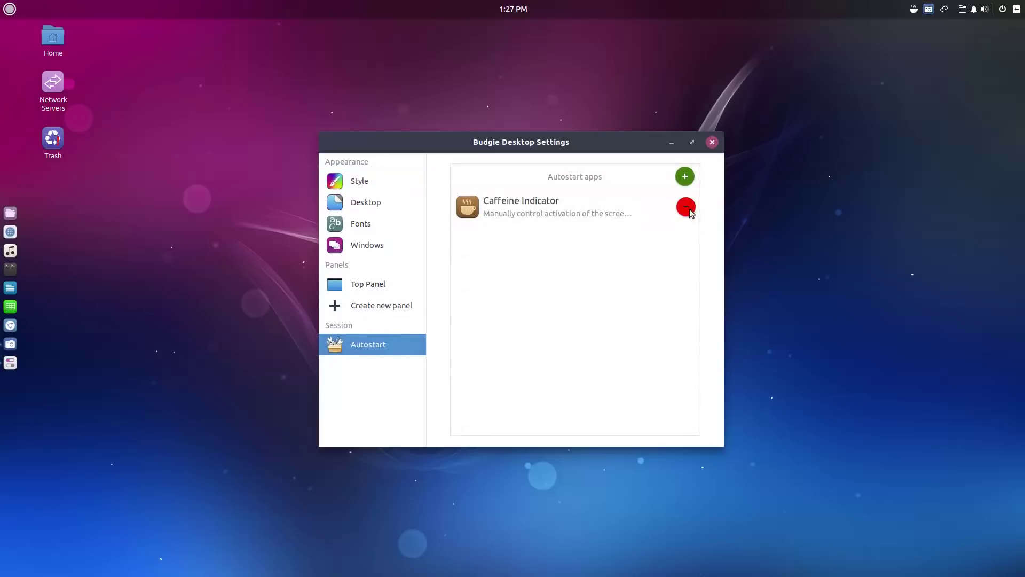
{"action": "left_click", "coordinate": [712, 143]}
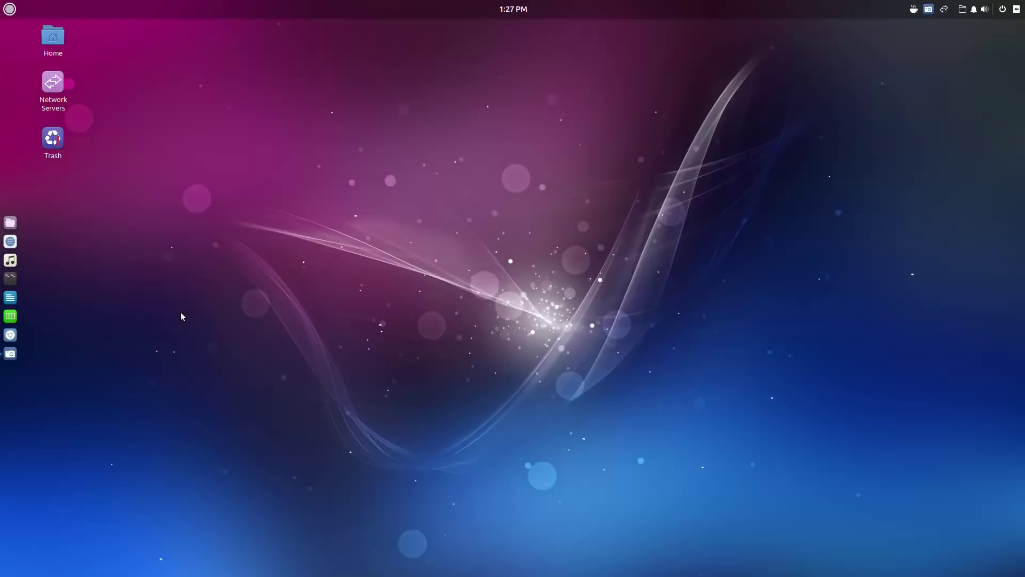
Open GNOME Software from the dock and search for 'thunder'
{"action": "left_click", "coordinate": [10, 241]}
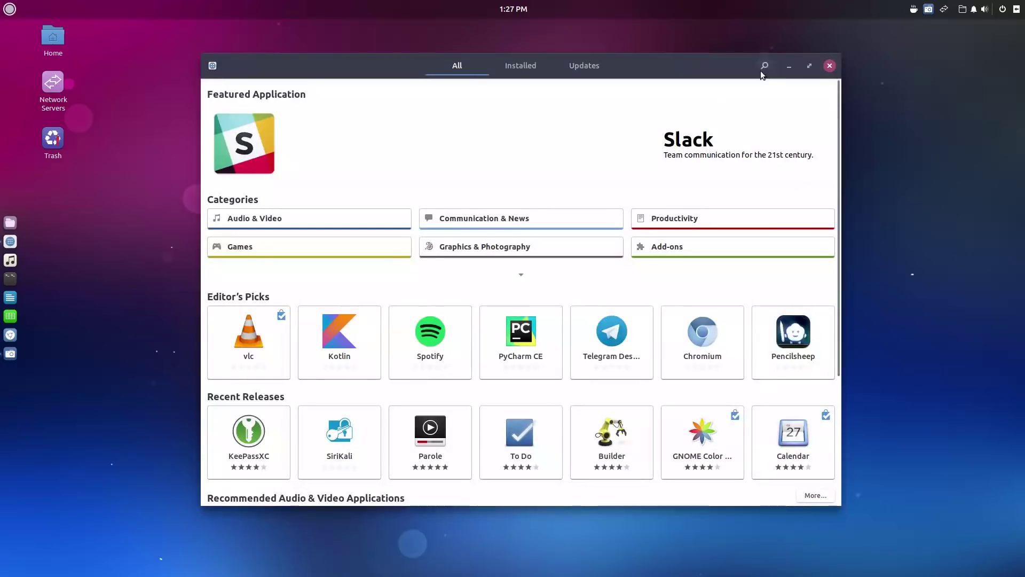
{"action": "left_click", "coordinate": [763, 68]}
{"action": "type", "text": "thunder"}
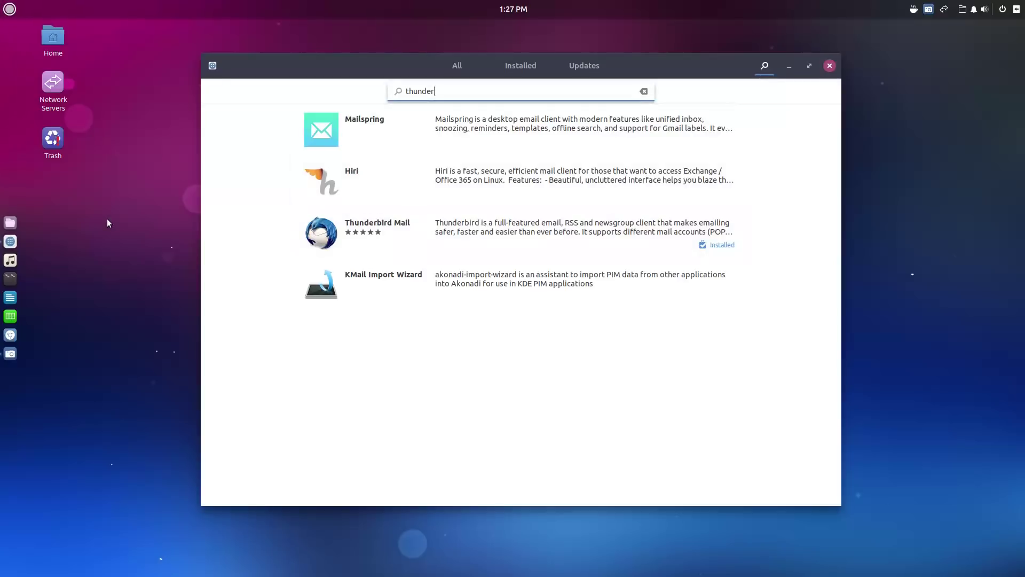
Type 'sudo apt install thunderbird' in Tilix, close it unrun, and clear the Software search
{"action": "key", "text": "ctrl+alt+t"}
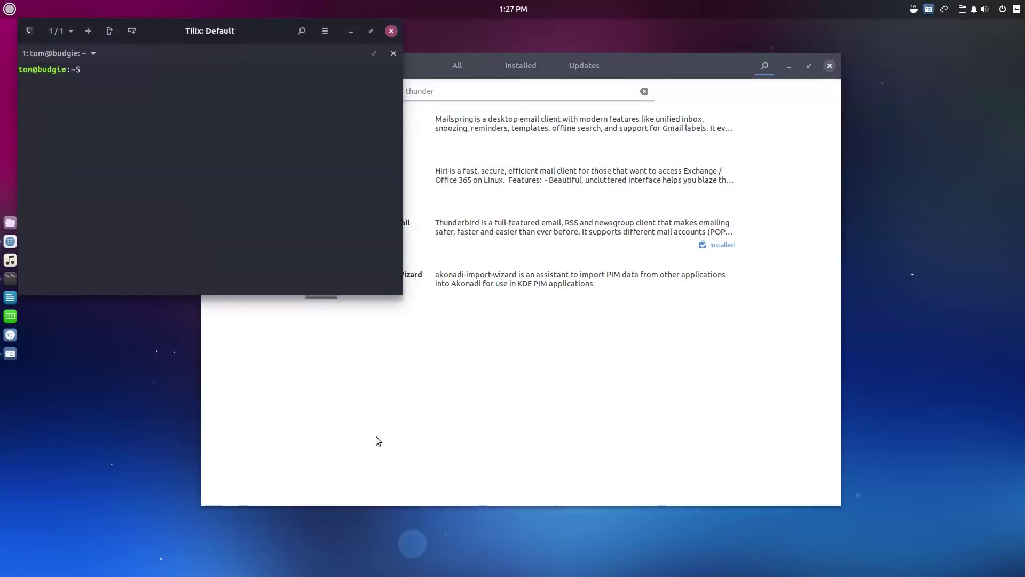
{"action": "type", "text": "sudo apt install dconf-editor"}
{"action": "key", "text": "BackSpace"}
{"action": "key", "text": "BackSpace"}
{"action": "key", "text": "BackSpace"}
{"action": "key", "text": "BackSpace"}
{"action": "key", "text": "BackSpace"}
{"action": "key", "text": "BackSpace"}
{"action": "key", "text": "BackSpace"}
{"action": "key", "text": "BackSpace"}
{"action": "key", "text": "BackSpace"}
{"action": "key", "text": "BackSpace"}
{"action": "key", "text": "BackSpace"}
{"action": "key", "text": "BackSpace"}
{"action": "type", "text": "thunderbird"}
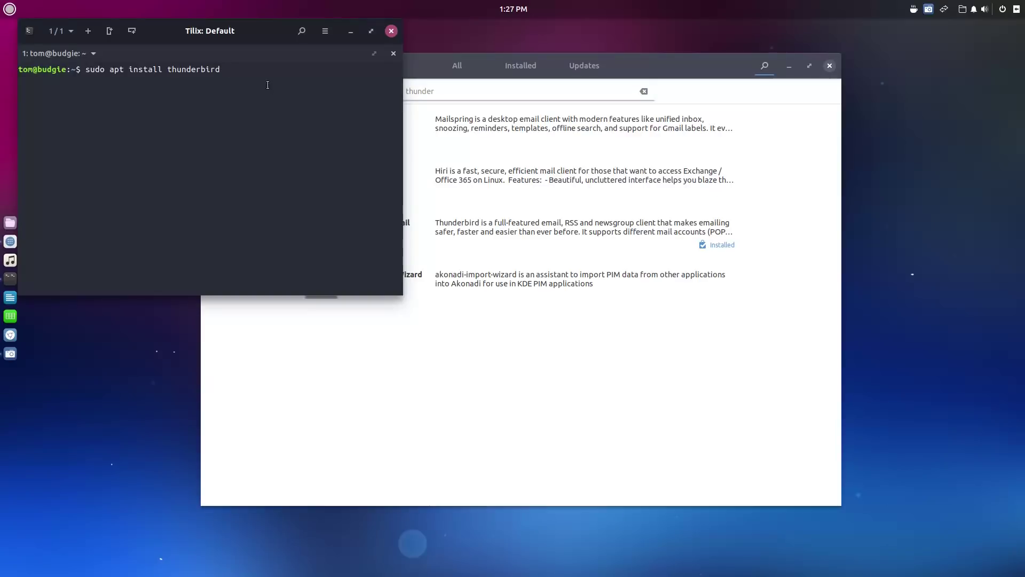
{"action": "left_click", "coordinate": [392, 31]}
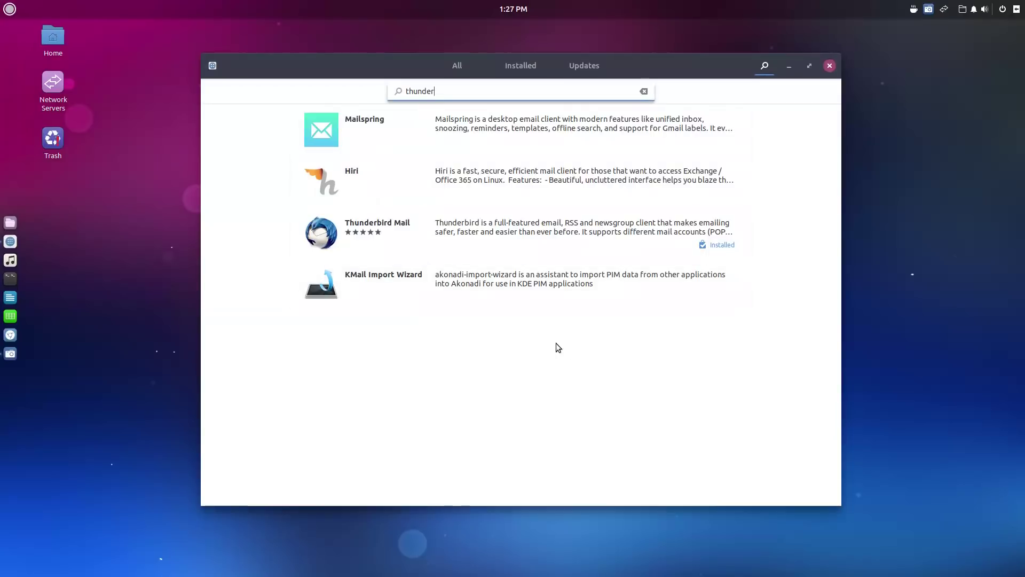
{"action": "key", "text": "BackSpace"}
{"action": "key", "text": "BackSpace"}
{"action": "key", "text": "BackSpace"}
{"action": "key", "text": "BackSpace"}
{"action": "key", "text": "BackSpace"}
{"action": "key", "text": "BackSpace"}
{"action": "key", "text": "BackSpace"}
{"action": "scroll", "coordinate": [688, 182], "scroll_direction": "down", "scroll_amount": 2}
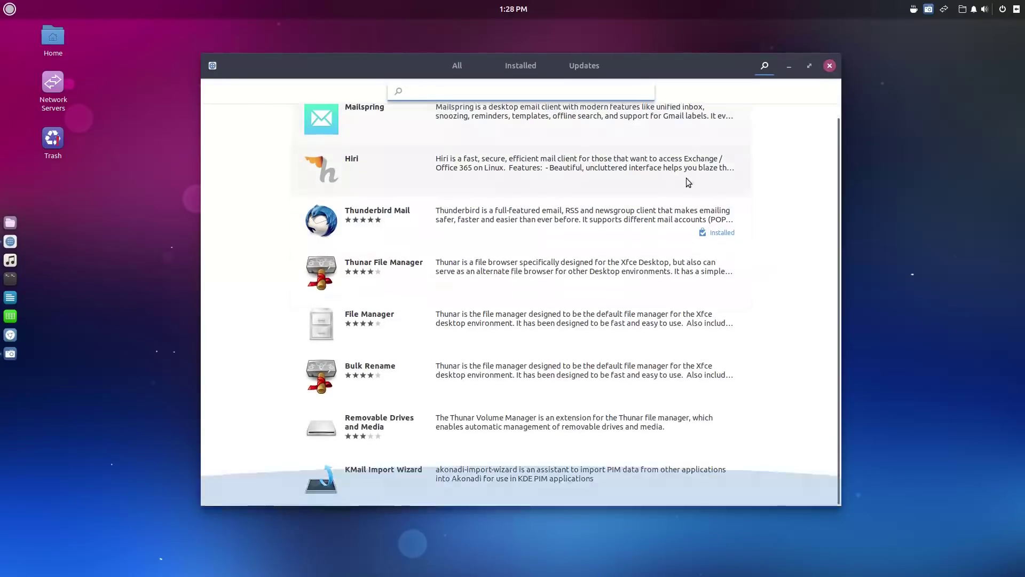
Close the software centre, try searching 'sy' in the application menu, then dismiss the menu
{"action": "left_click", "coordinate": [833, 67]}
{"action": "left_click", "coordinate": [19, 5]}
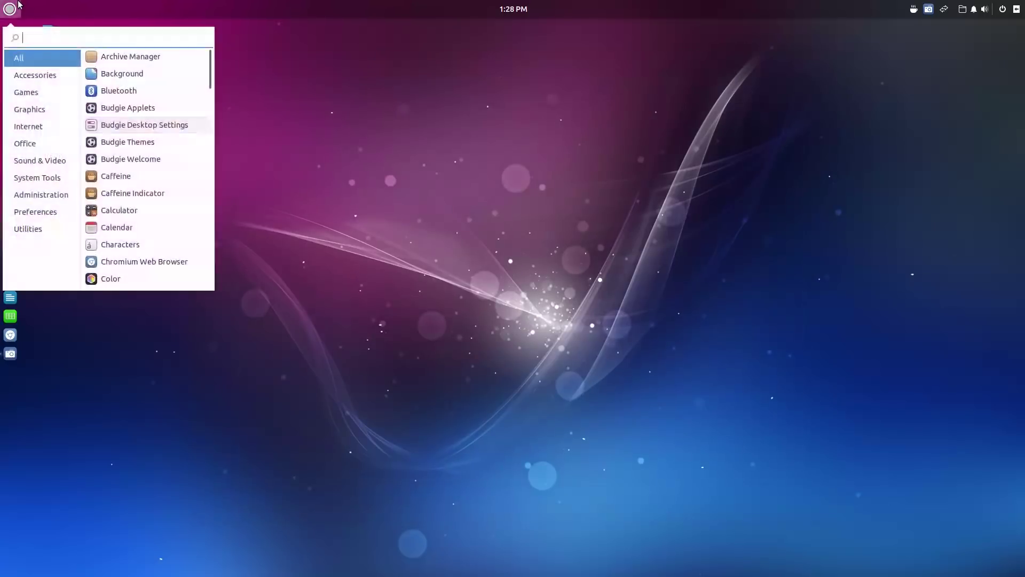
{"action": "type", "text": "sy"}
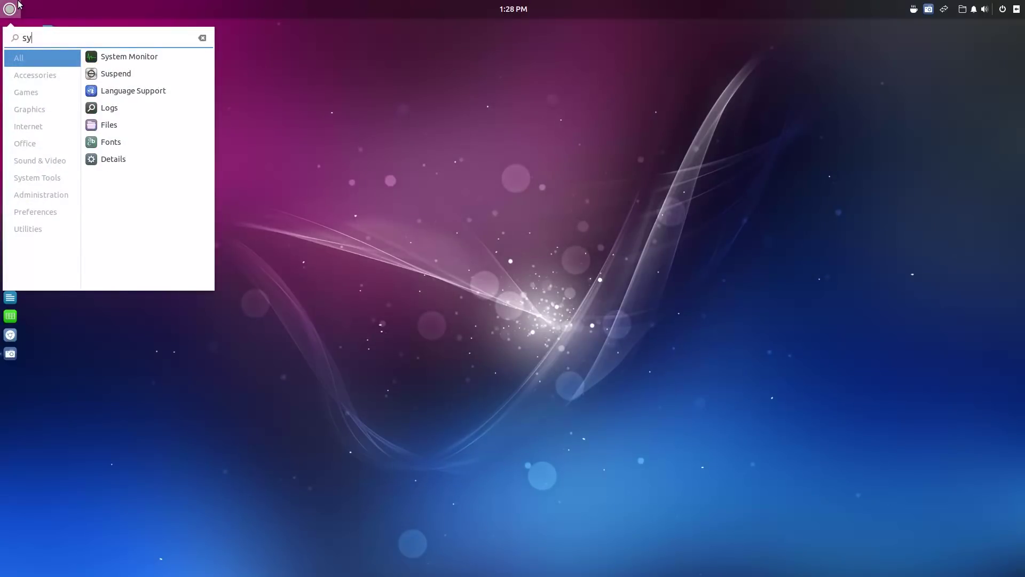
{"action": "key", "text": "BackSpace"}
{"action": "key", "text": "BackSpace"}
{"action": "left_click", "coordinate": [446, 155]}
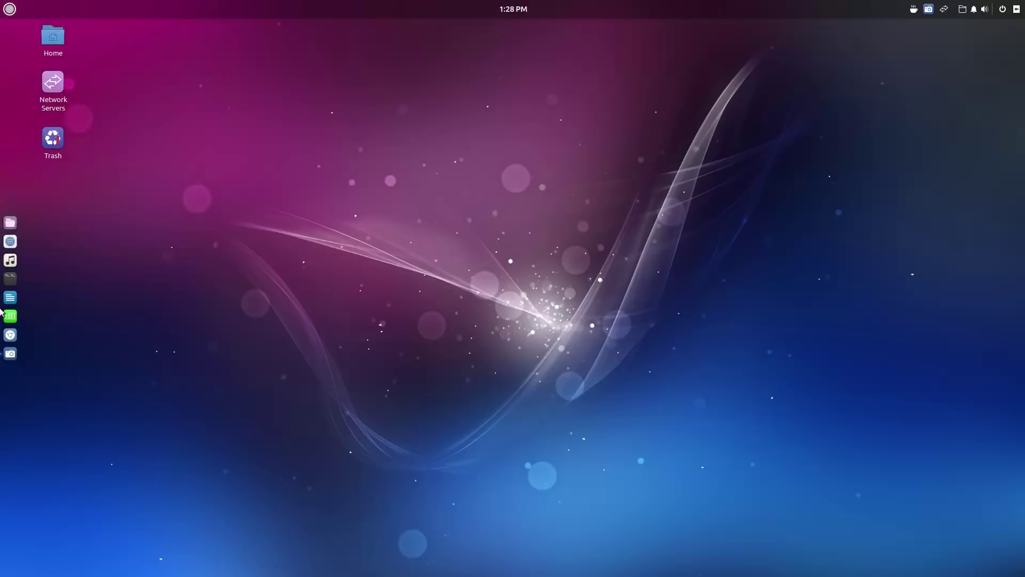
Search 'syna' in Software and install Synaptic Package Manager, authorising with the password
{"action": "left_click", "coordinate": [6, 242]}
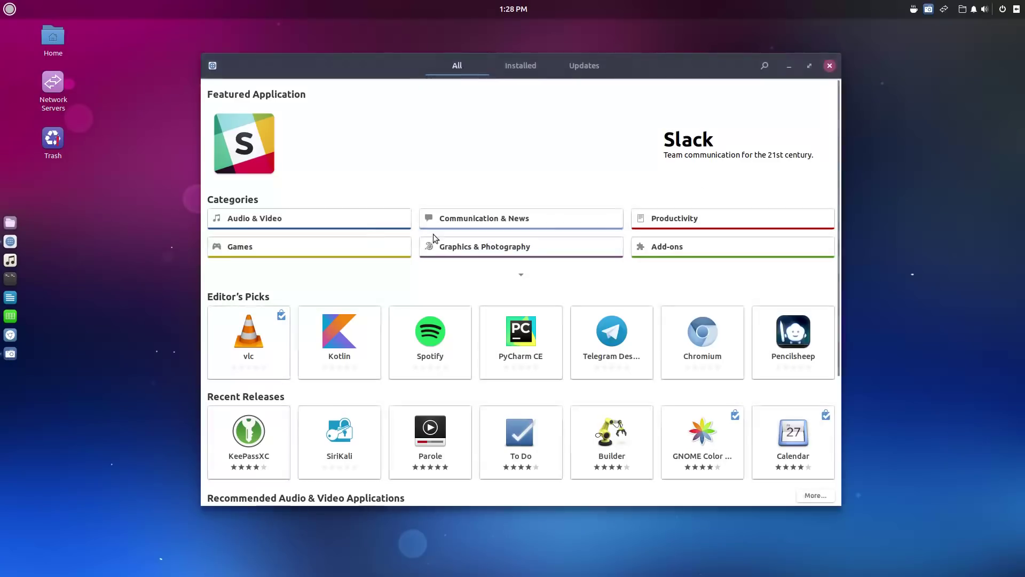
{"action": "type", "text": "syn"}
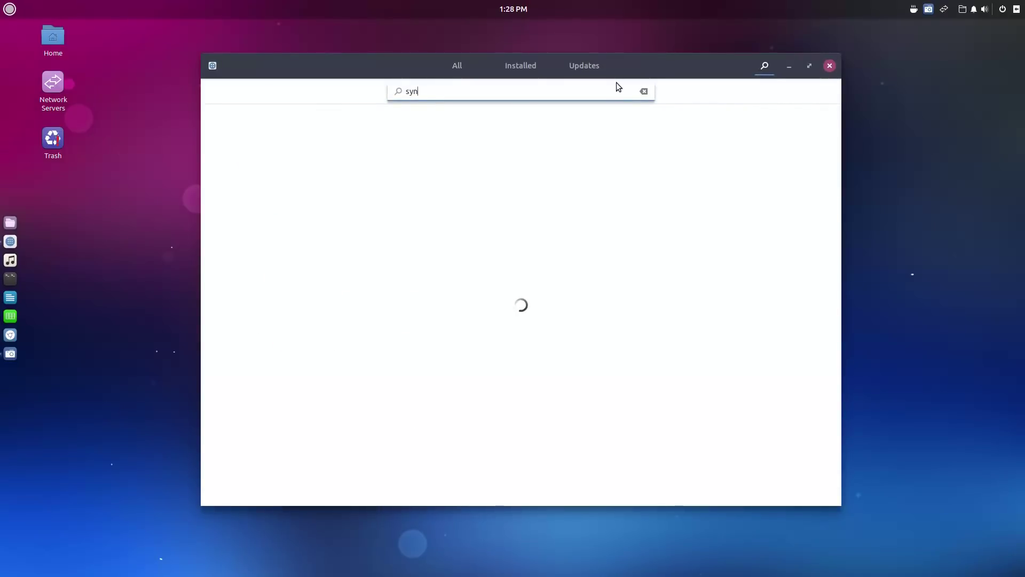
{"action": "type", "text": "a"}
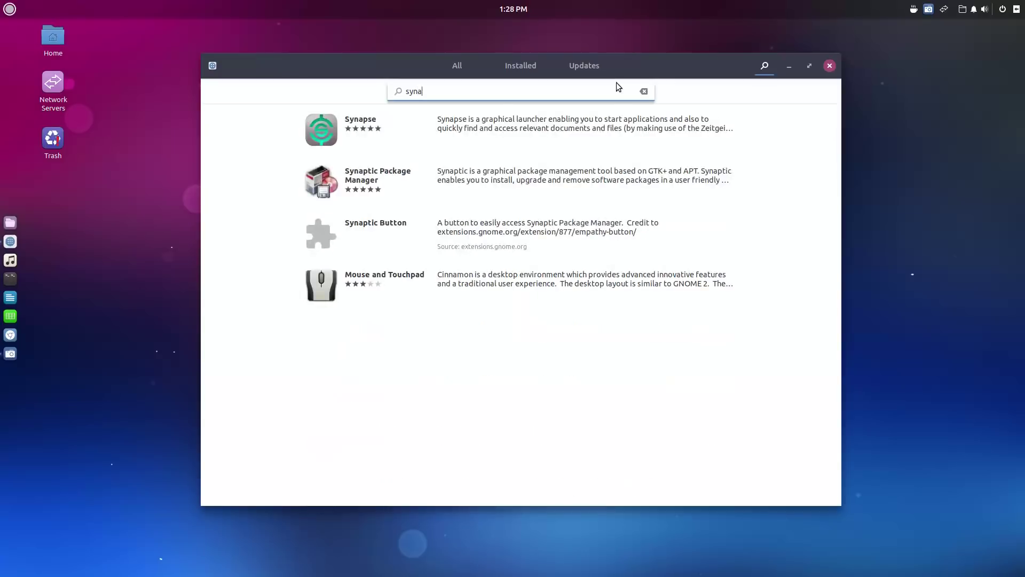
{"action": "left_click", "coordinate": [353, 197]}
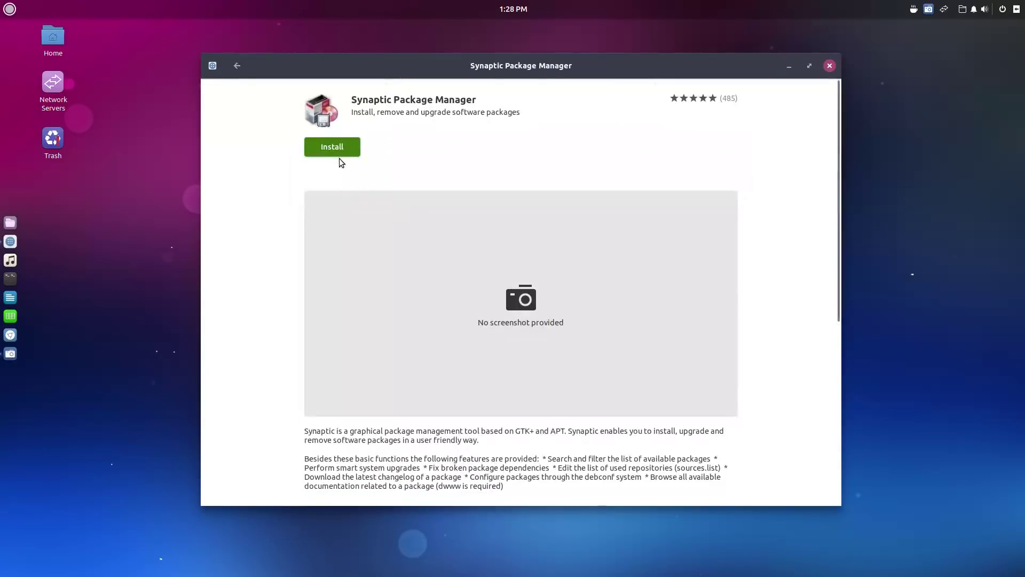
{"action": "left_click", "coordinate": [339, 147]}
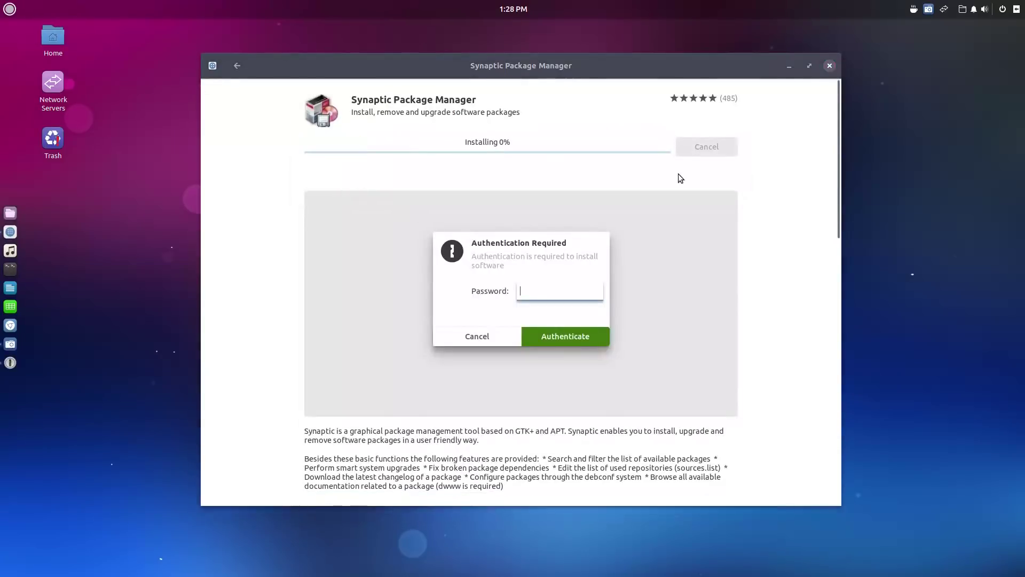
{"action": "type", "text": "*********"}
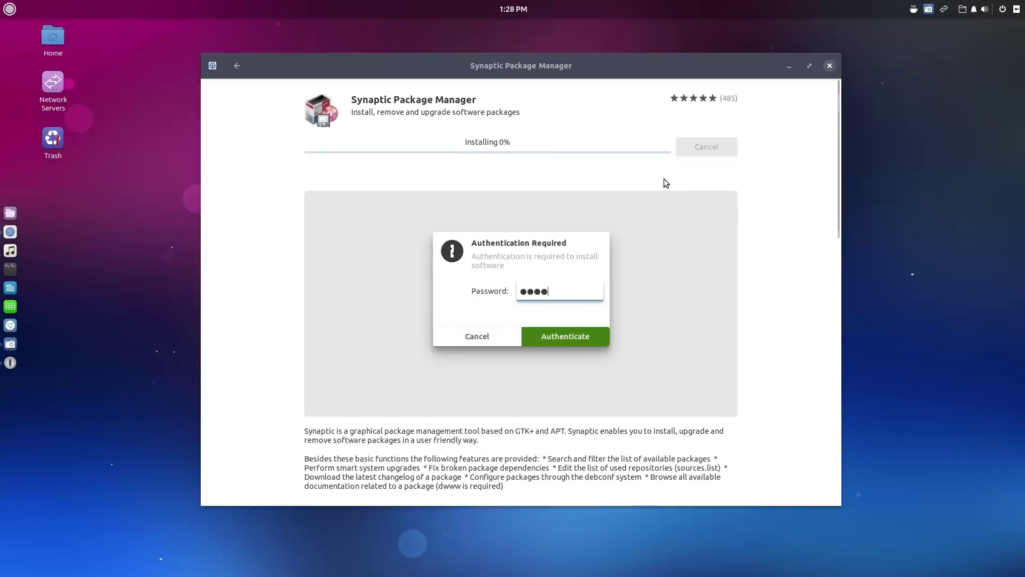
{"action": "key", "text": "Return"}
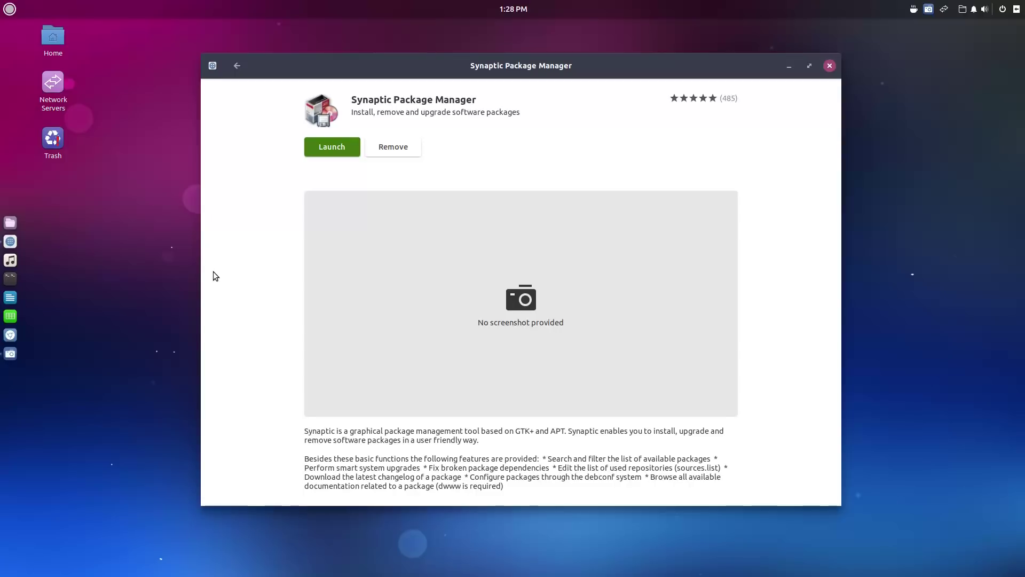
Close the Software window, then open, close and reopen the application menu
{"action": "left_click", "coordinate": [829, 65]}
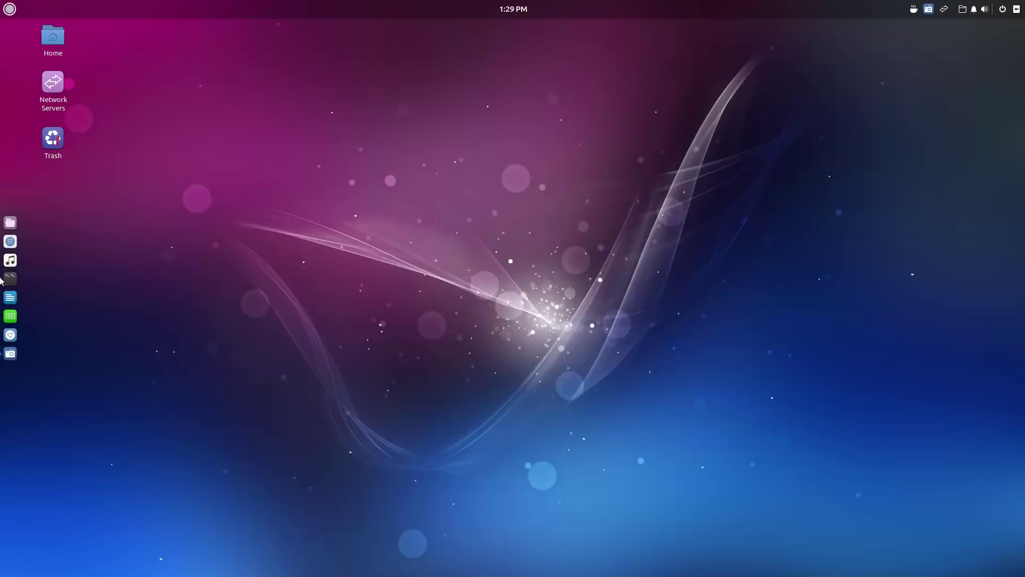
{"action": "left_click", "coordinate": [7, 11]}
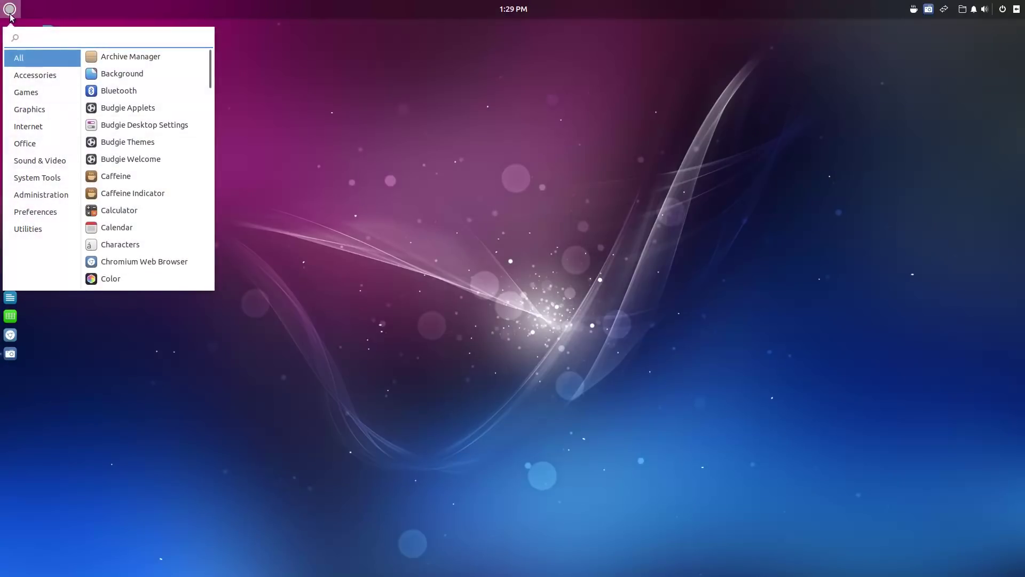
{"action": "left_click", "coordinate": [6, 8]}
{"action": "left_click", "coordinate": [4, 15]}
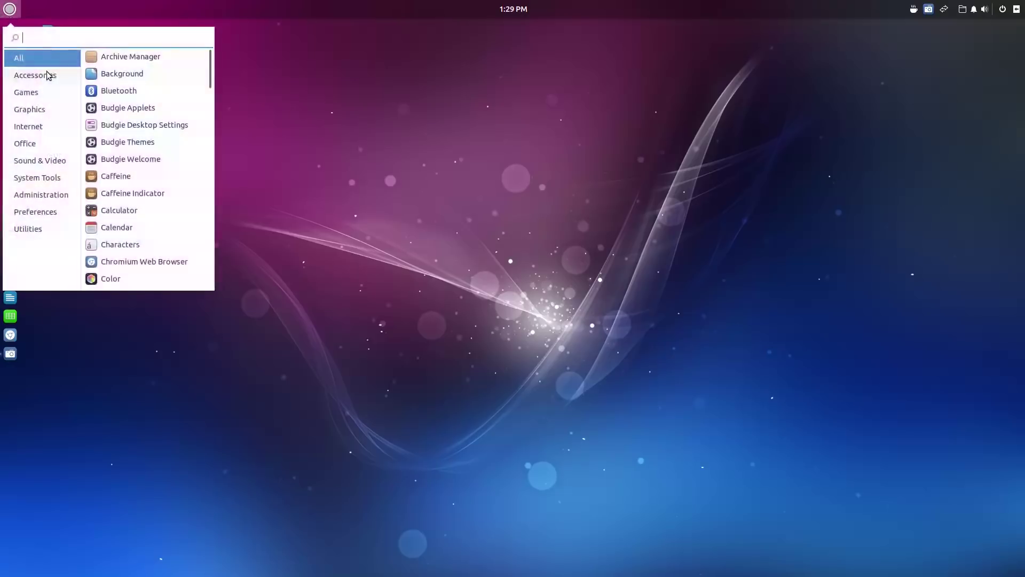
View the clock calendar, then reopen and dismiss the application menu
{"action": "left_click", "coordinate": [506, 10]}
{"action": "left_click", "coordinate": [9, 10]}
{"action": "left_click", "coordinate": [437, 227]}
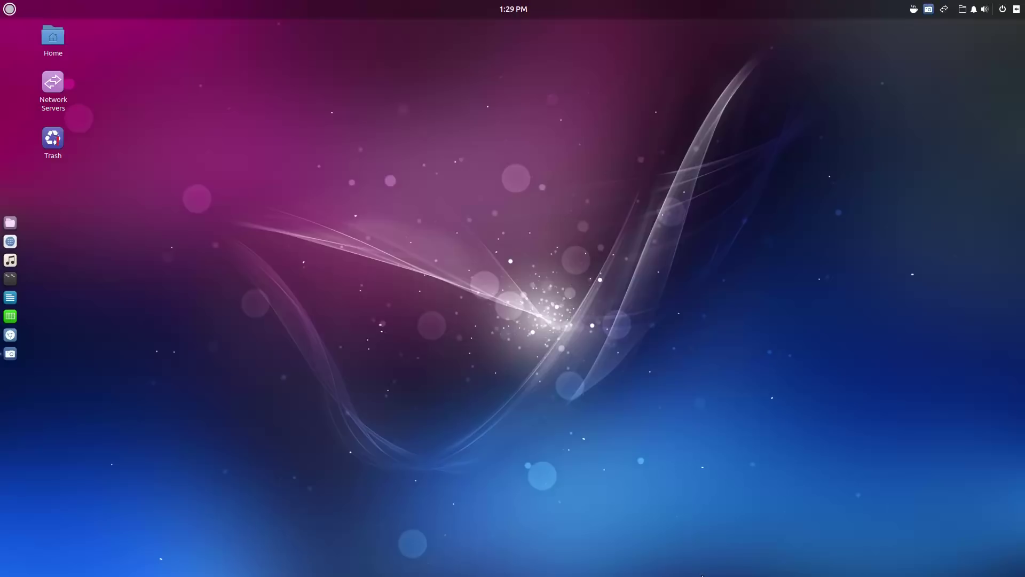
{"action": "left_click", "coordinate": [959, 11]}
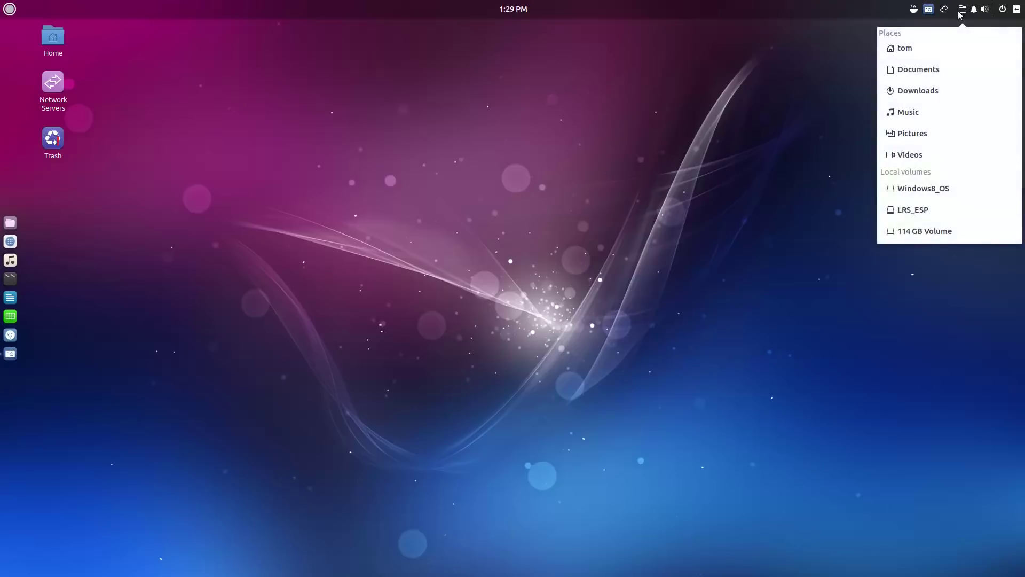
{"action": "left_click", "coordinate": [959, 11]}
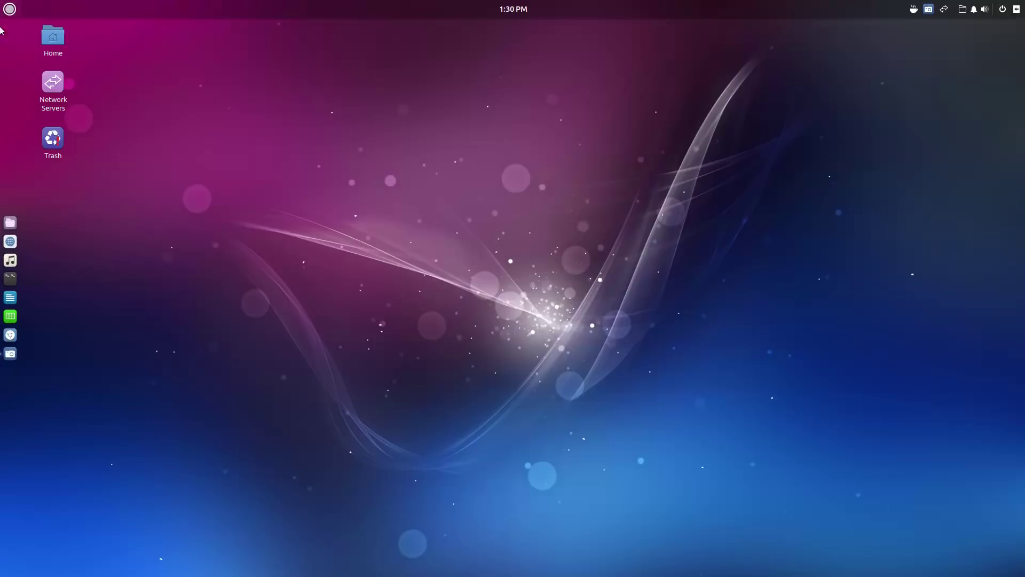
{"action": "left_click", "coordinate": [1016, 9]}
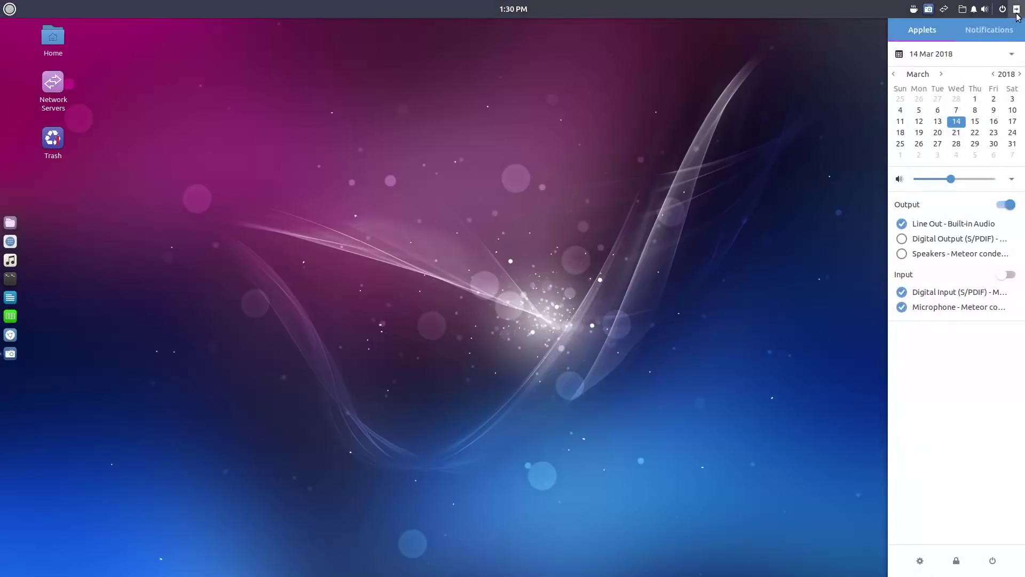
{"action": "left_click", "coordinate": [1017, 11]}
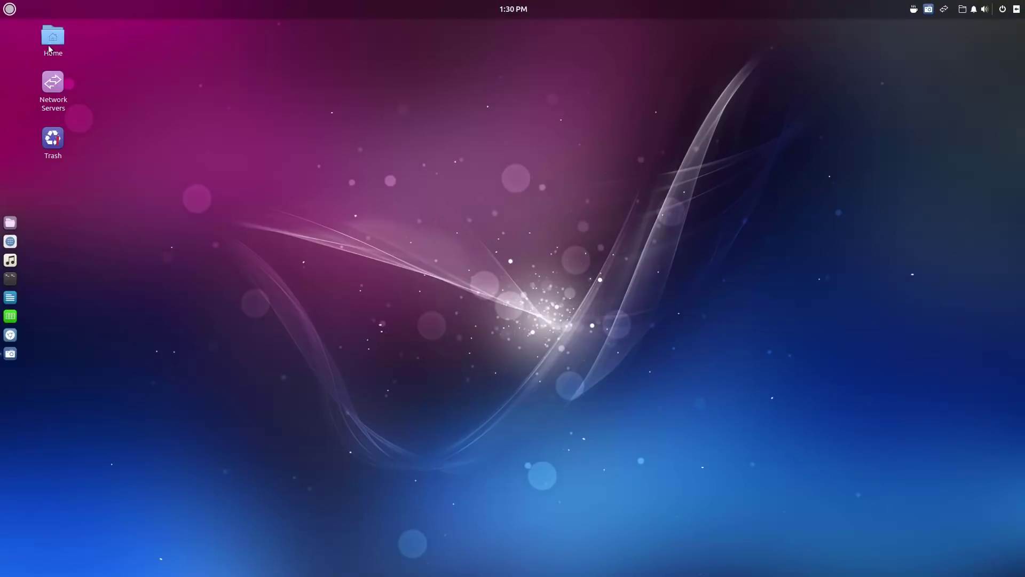
{"action": "left_click", "coordinate": [10, 9]}
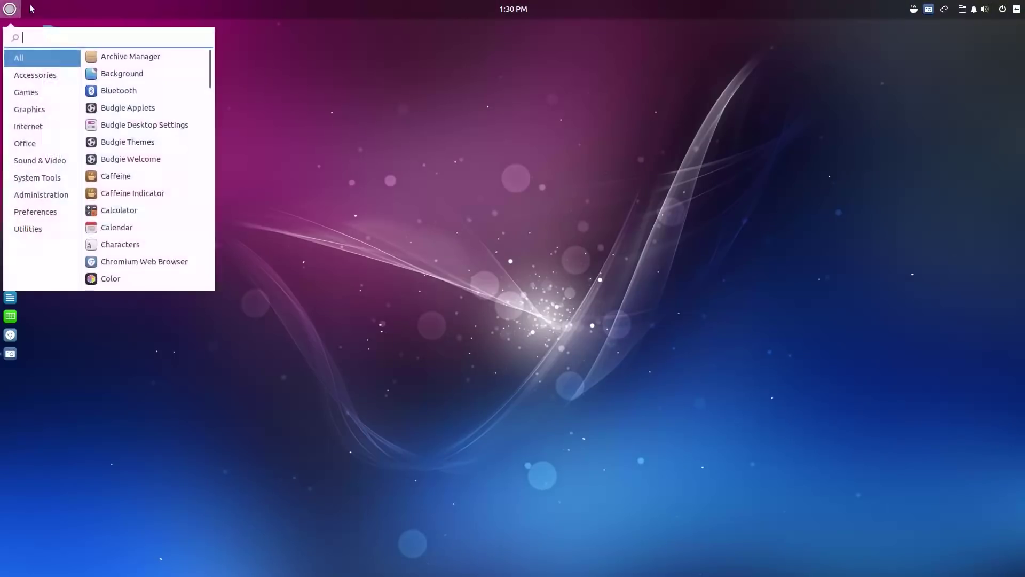
{"action": "left_click", "coordinate": [108, 126]}
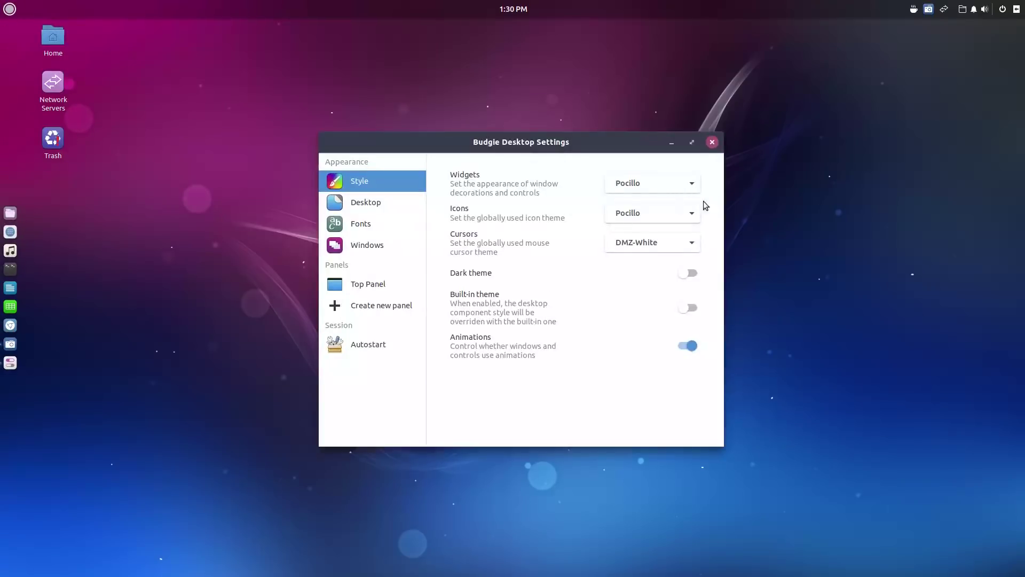
{"action": "left_click", "coordinate": [690, 189]}
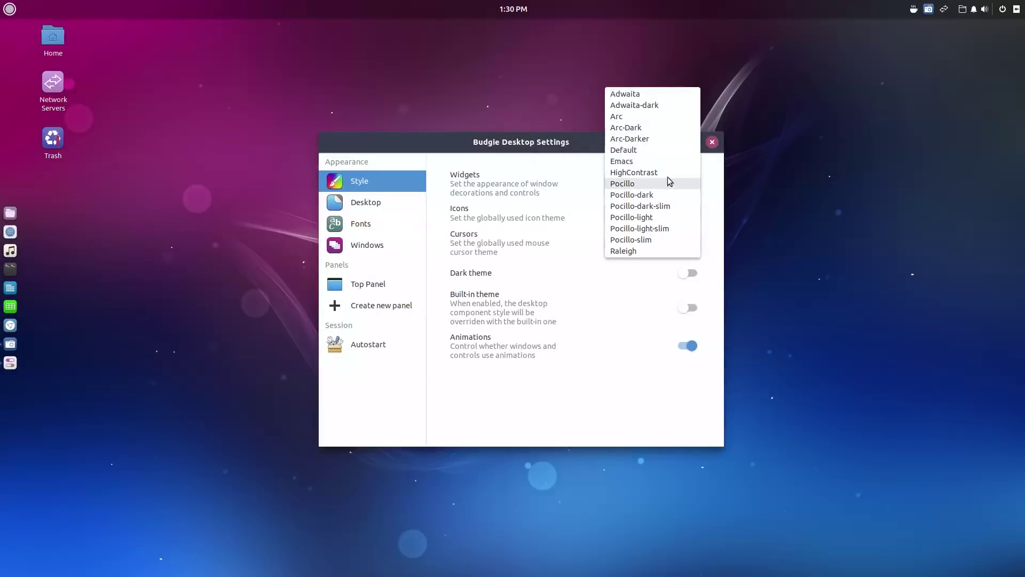
{"action": "left_click", "coordinate": [643, 377]}
{"action": "left_click", "coordinate": [689, 209]}
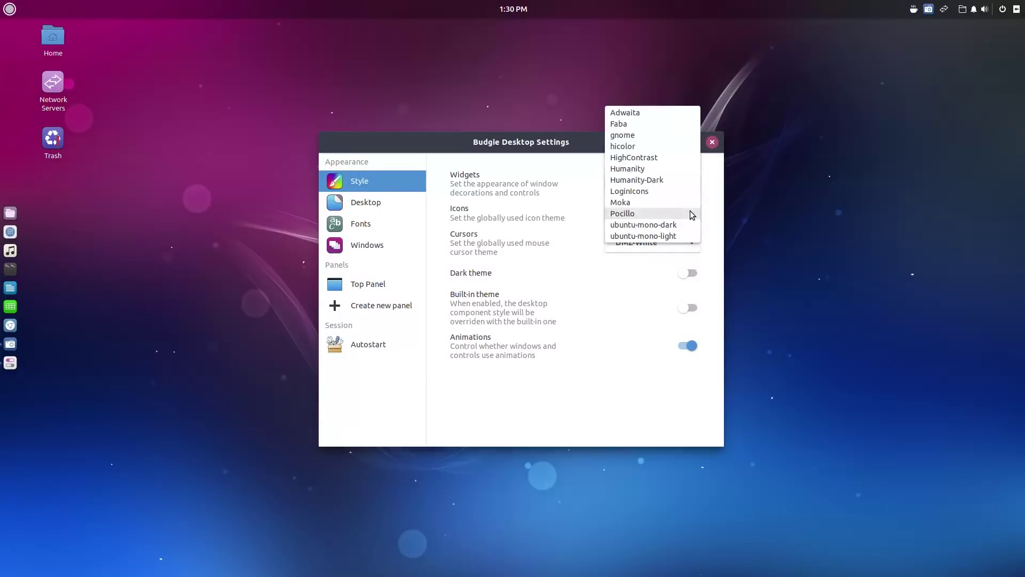
{"action": "left_click", "coordinate": [652, 428]}
{"action": "left_click", "coordinate": [661, 244]}
{"action": "left_click", "coordinate": [663, 241]}
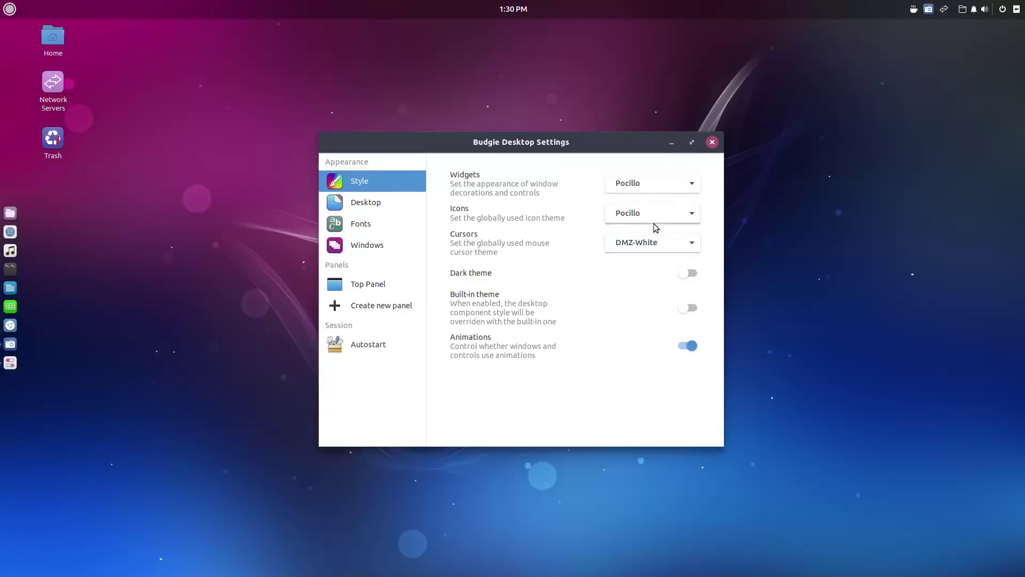
{"action": "scroll", "coordinate": [661, 237], "scroll_direction": "up", "scroll_amount": 1}
{"action": "left_click", "coordinate": [649, 246]}
{"action": "left_click", "coordinate": [655, 252]}
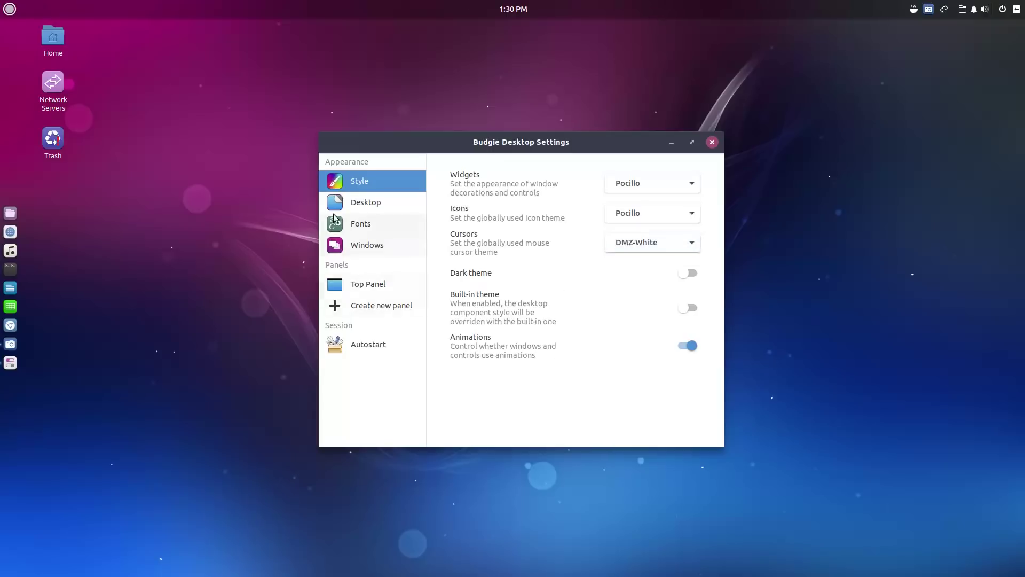
{"action": "left_click", "coordinate": [366, 202]}
{"action": "left_click", "coordinate": [362, 225]}
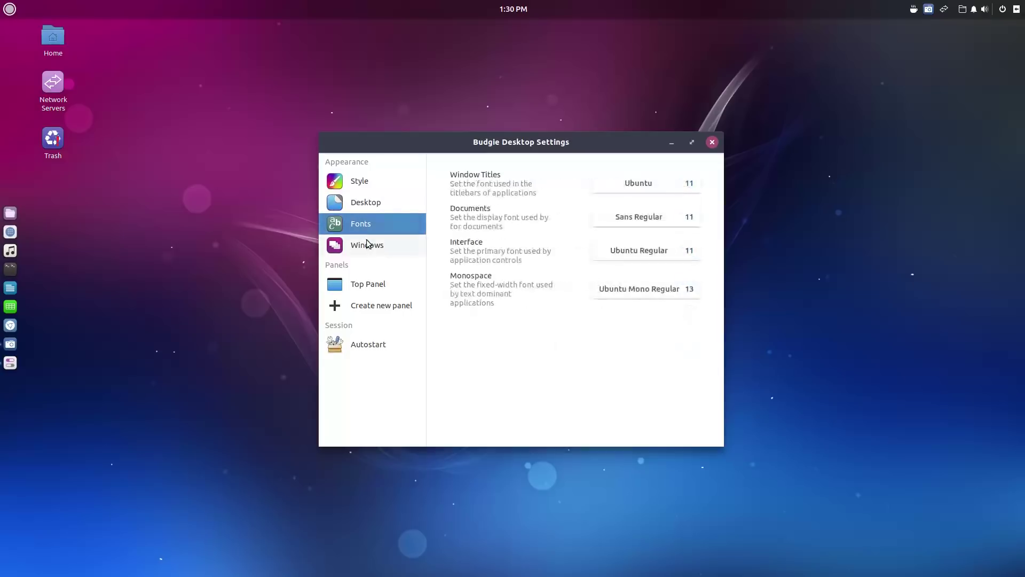
{"action": "left_click", "coordinate": [368, 246]}
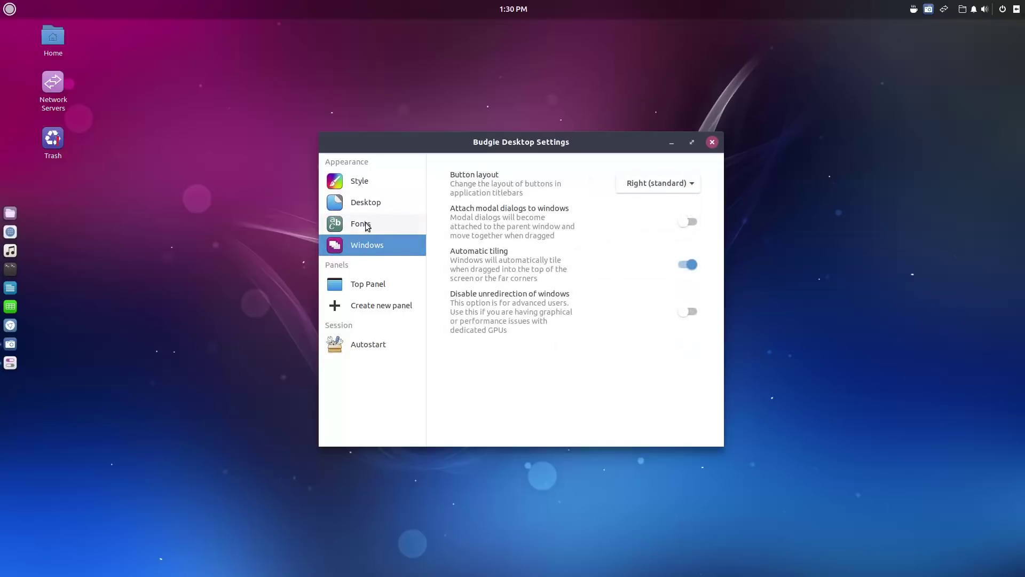
{"action": "left_click", "coordinate": [352, 182]}
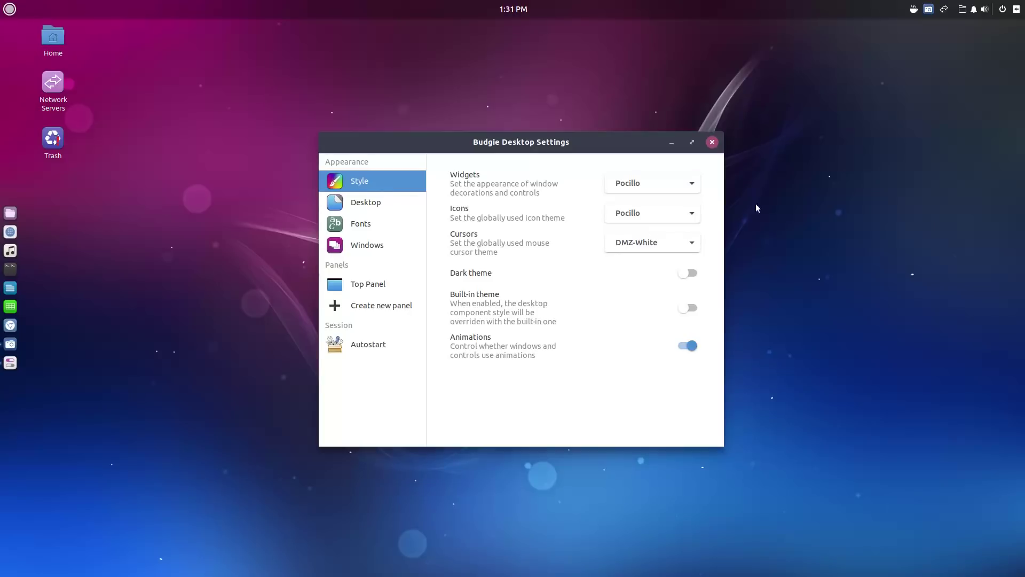
Close Budgie Desktop Settings and launch Weather from the menu's Accessories category
{"action": "left_click", "coordinate": [713, 141]}
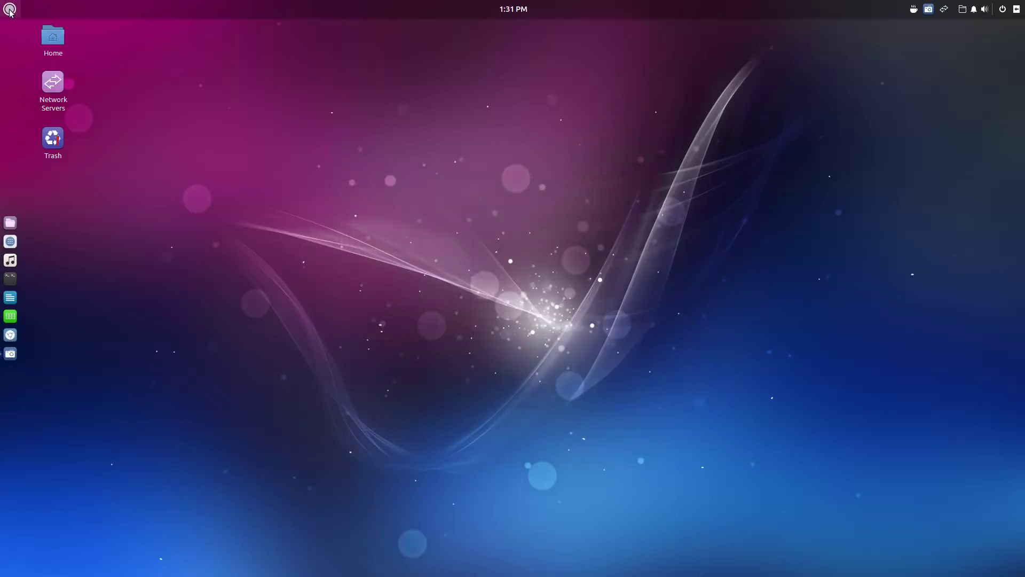
{"action": "left_click", "coordinate": [10, 10]}
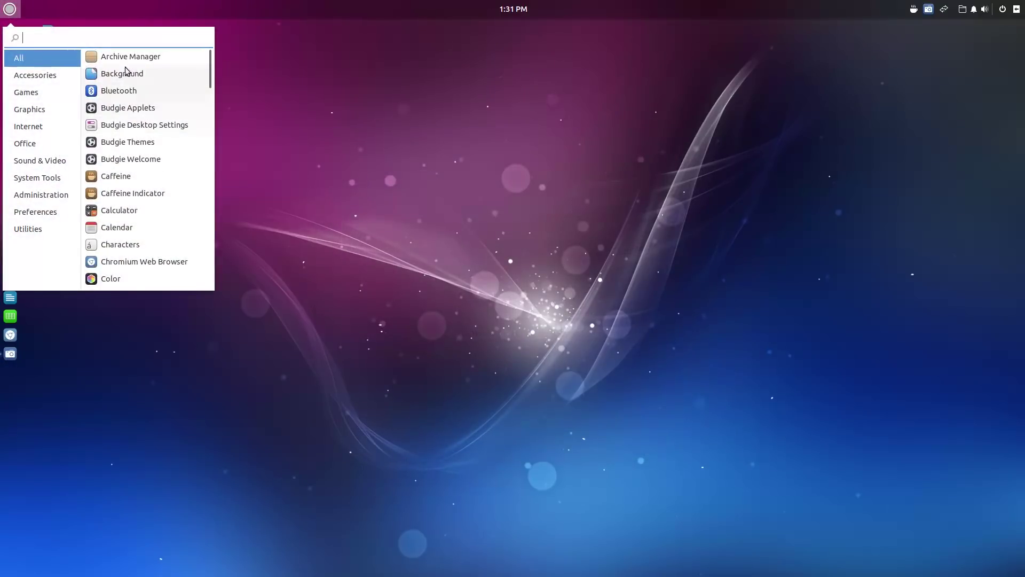
{"action": "left_click", "coordinate": [56, 80]}
{"action": "left_click", "coordinate": [513, 9]}
{"action": "left_click", "coordinate": [2, 4]}
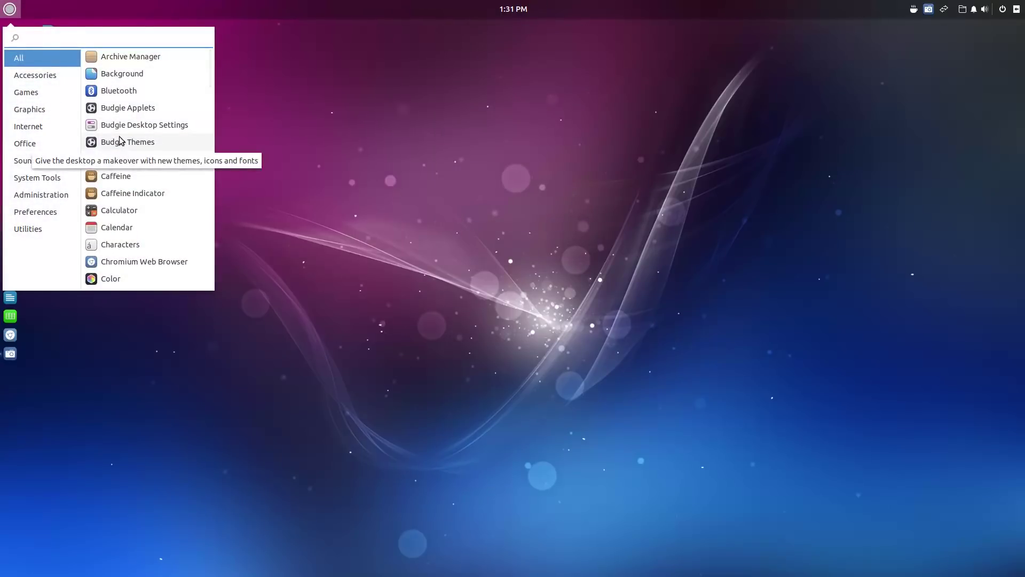
{"action": "left_click", "coordinate": [58, 74]}
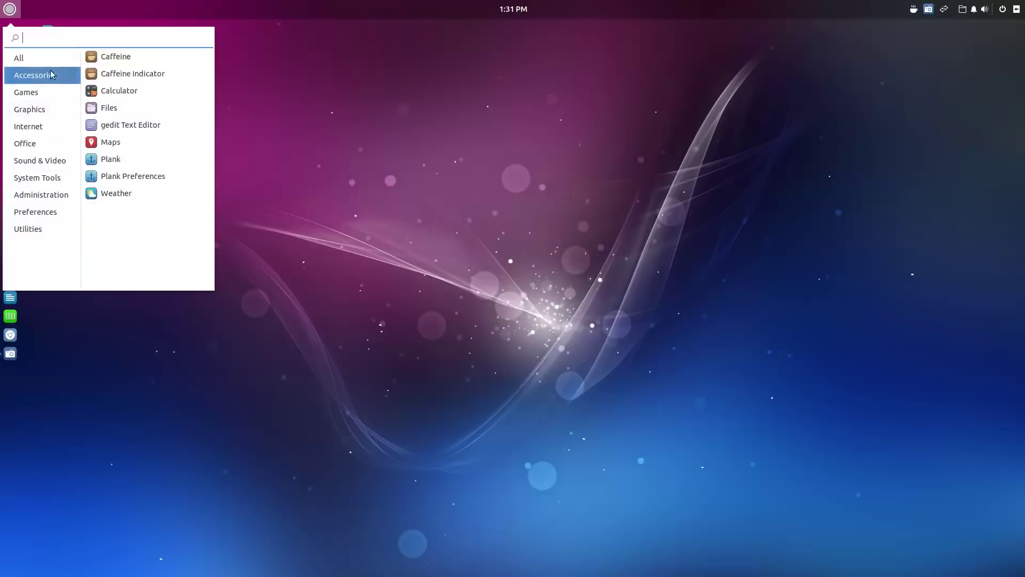
{"action": "key", "text": "Escape"}
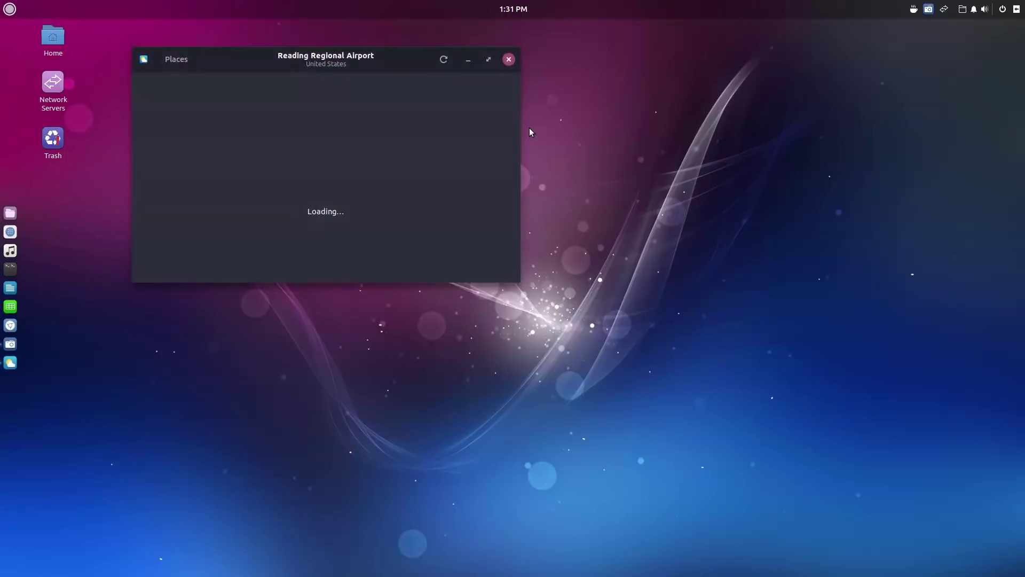
Move the Weather window to screen centre and switch the forecast to State College
{"action": "left_click_drag", "start_coordinate": [337, 61], "coordinate": [473, 190]}
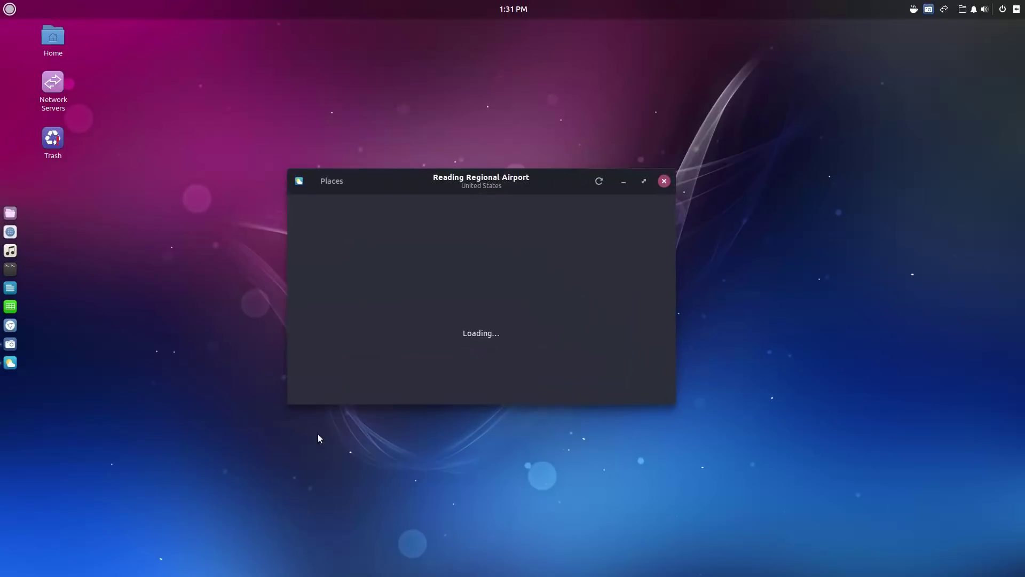
{"action": "left_click", "coordinate": [335, 181]}
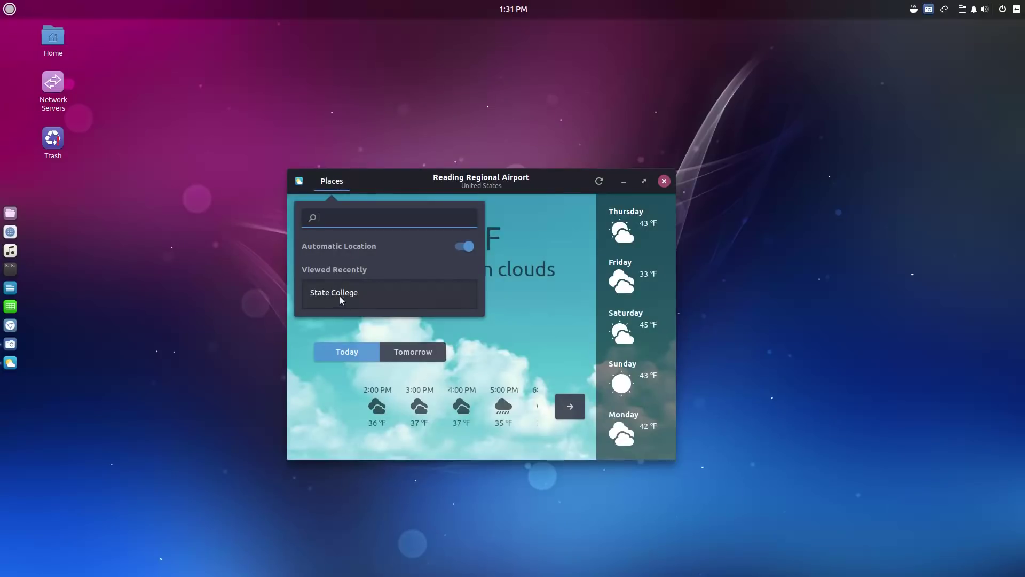
{"action": "left_click", "coordinate": [342, 298]}
Turn off Automatic Location in the Places list and close the Weather window
{"action": "left_click", "coordinate": [330, 186]}
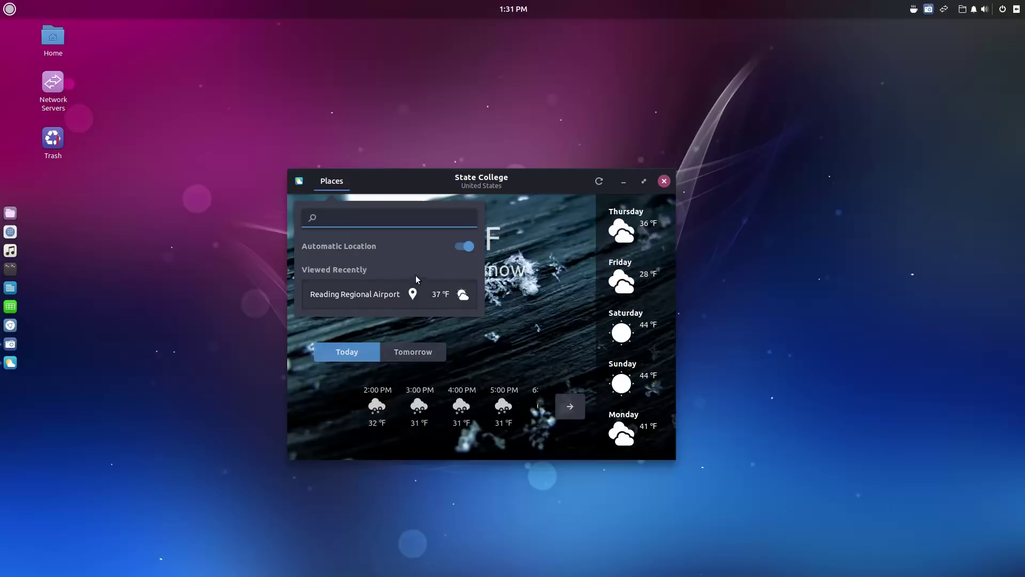
{"action": "key", "text": "Escape"}
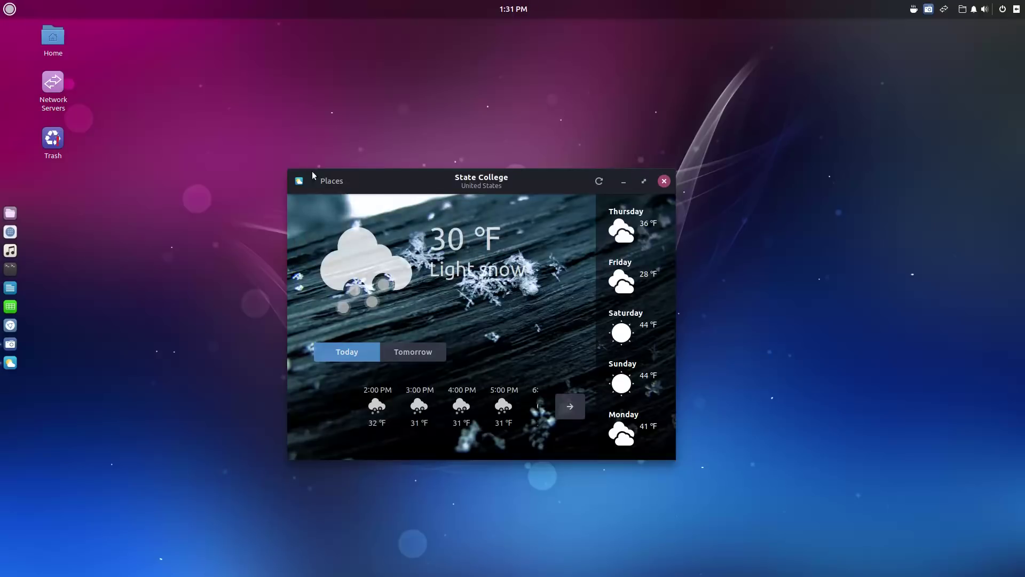
{"action": "left_click", "coordinate": [322, 181]}
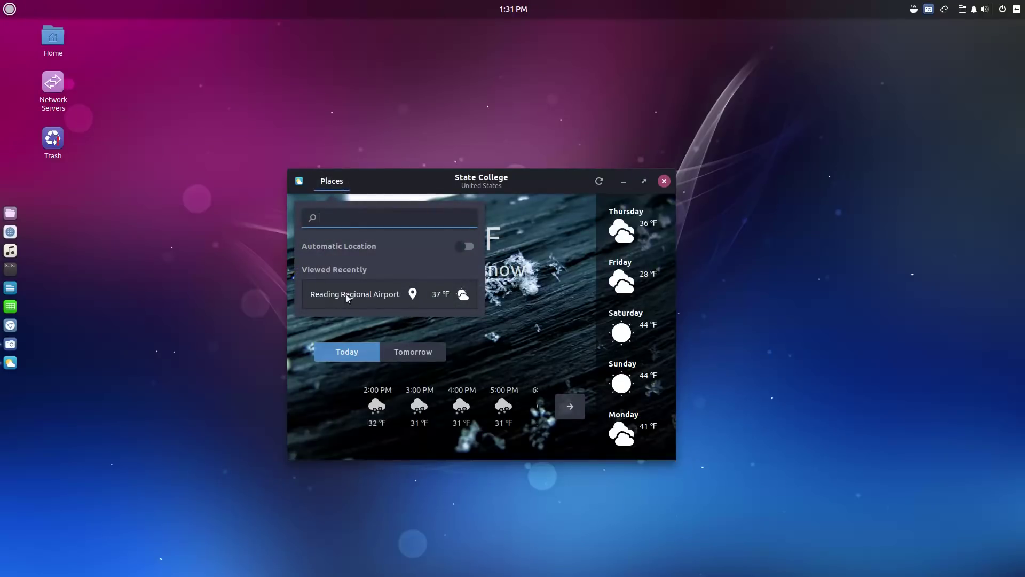
{"action": "left_click", "coordinate": [542, 188]}
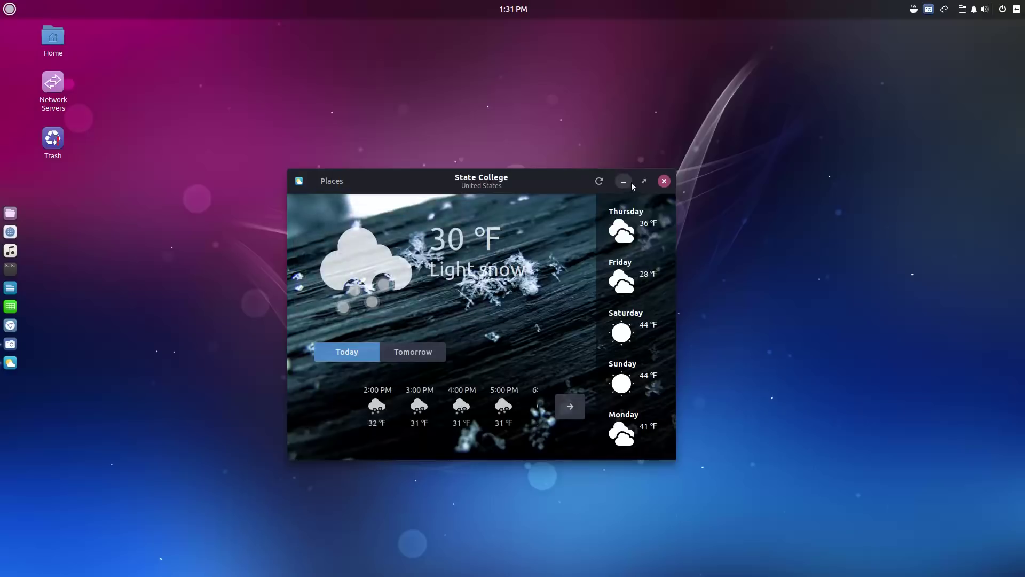
{"action": "left_click", "coordinate": [664, 181]}
Relaunch Weather from Accessories, confirm State College in the Places popover, then dismiss it
{"action": "left_click", "coordinate": [9, 9]}
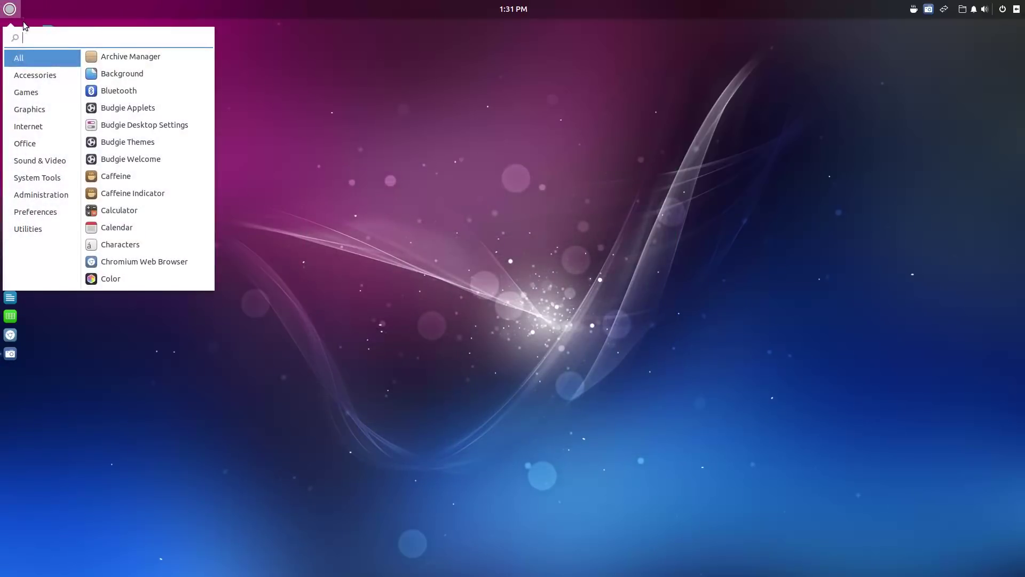
{"action": "left_click", "coordinate": [35, 74]}
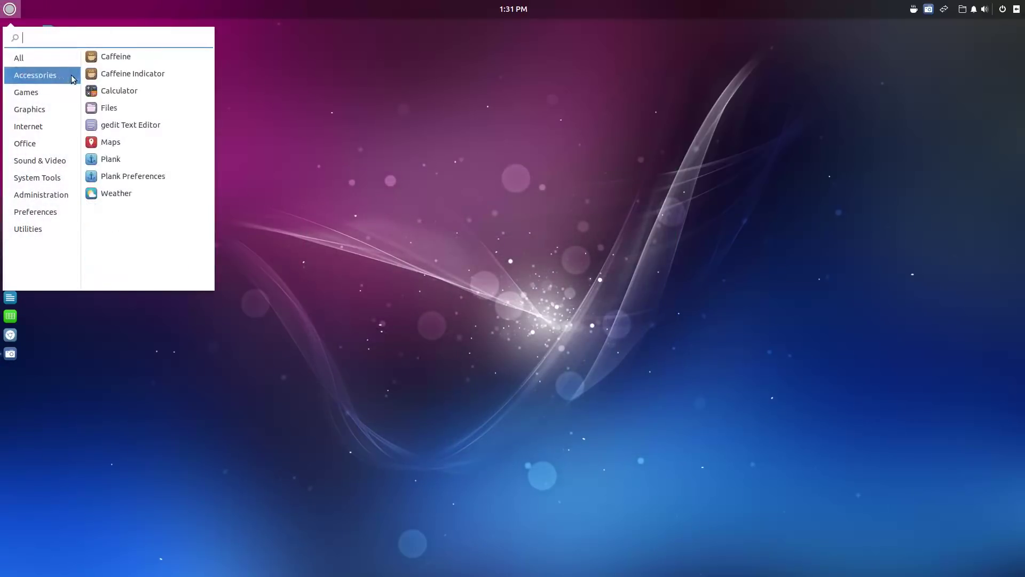
{"action": "left_click", "coordinate": [115, 193]}
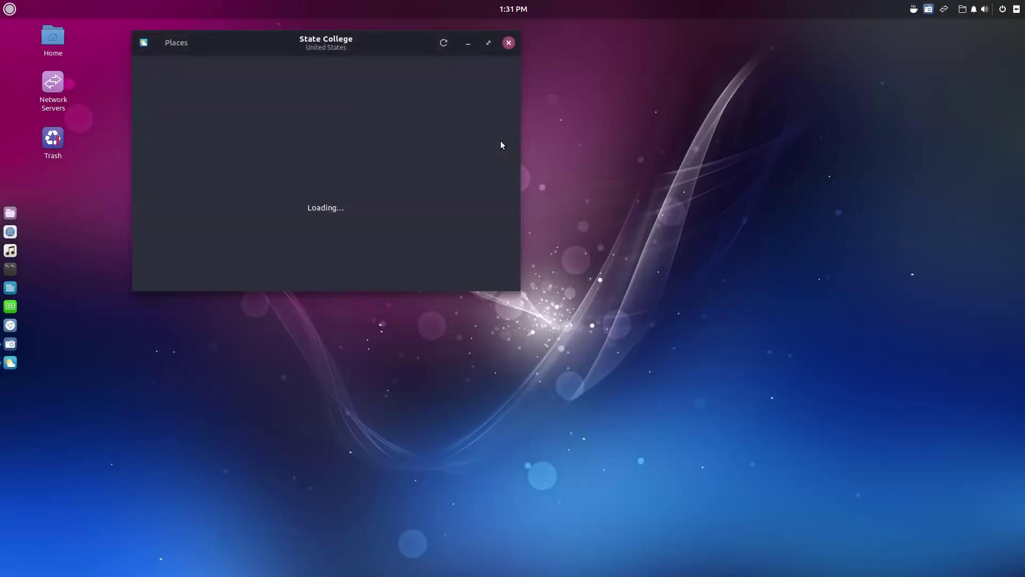
{"action": "left_click", "coordinate": [185, 47]}
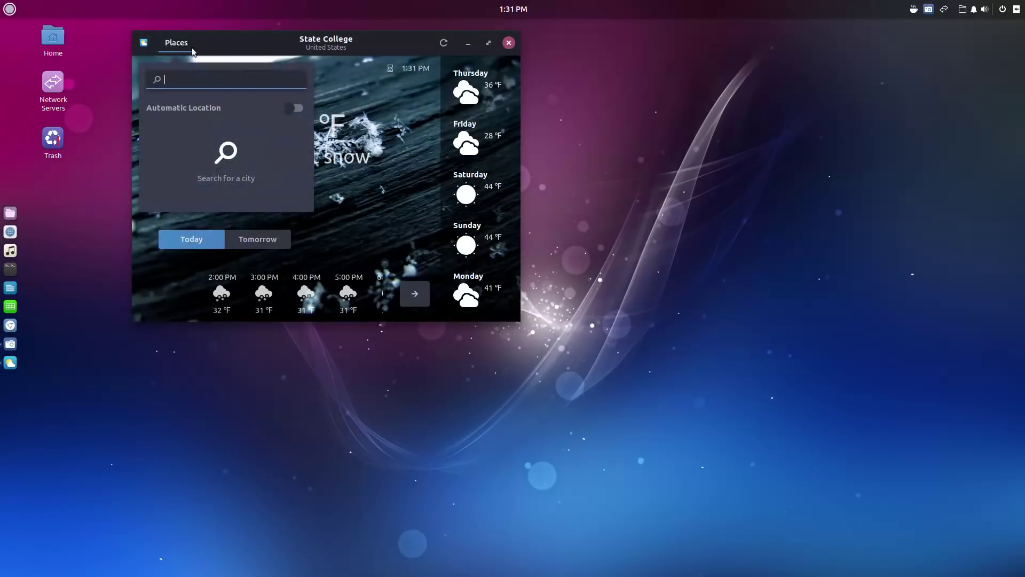
{"action": "left_click", "coordinate": [176, 46]}
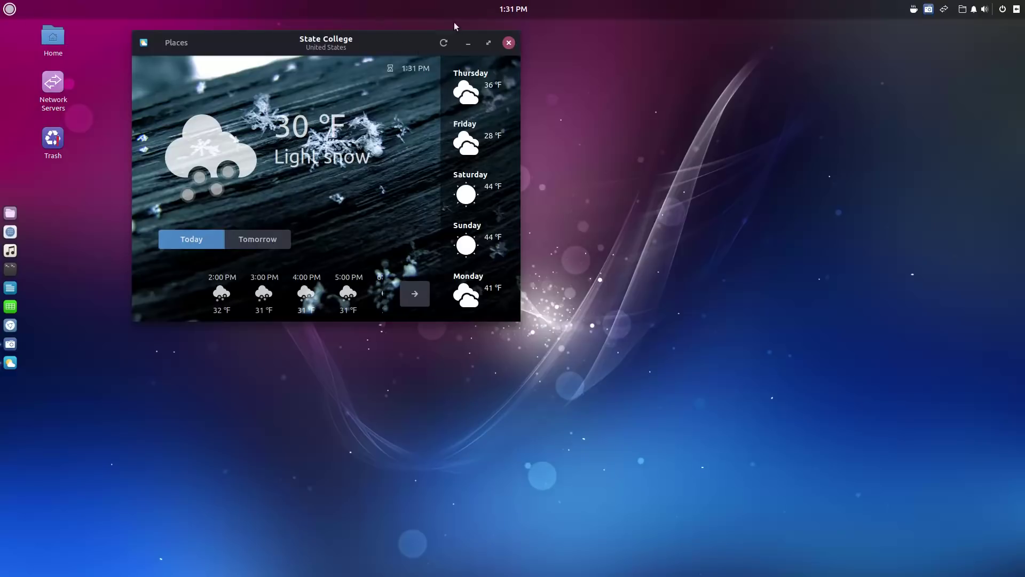
Close the Weather window, then open, scroll through and close the application menu
{"action": "left_click", "coordinate": [507, 43]}
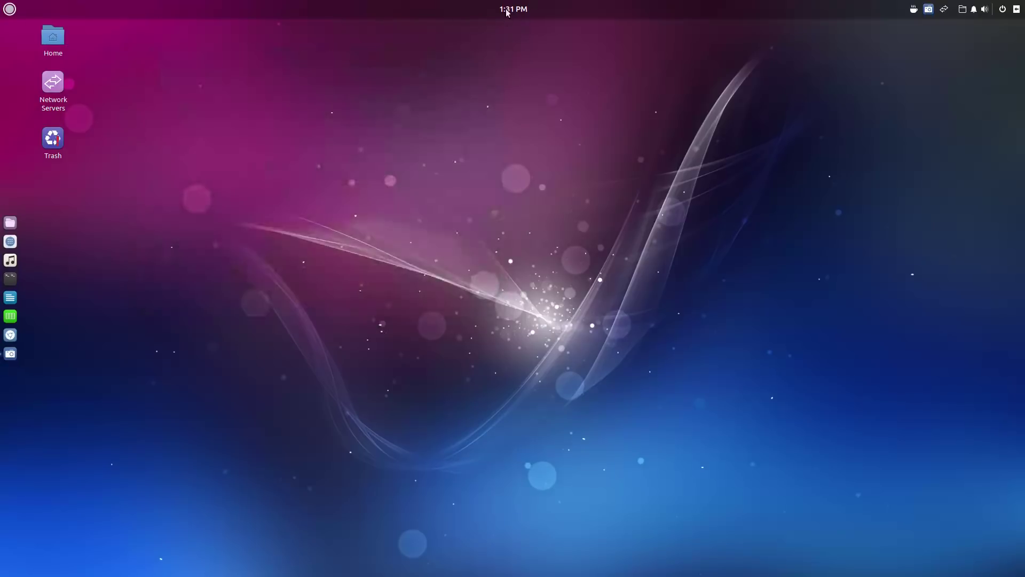
{"action": "left_click", "coordinate": [9, 8]}
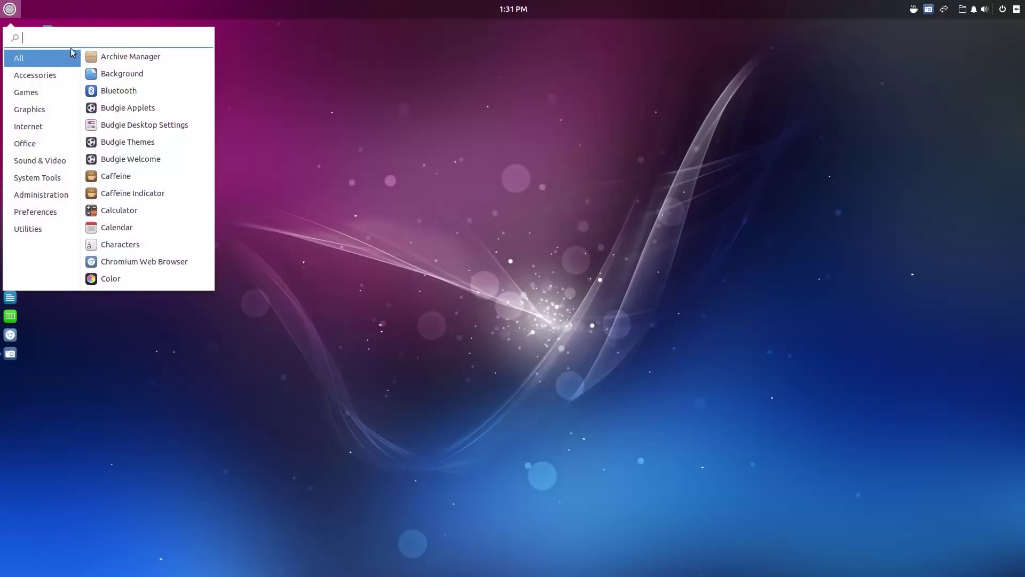
{"action": "scroll", "coordinate": [144, 213], "scroll_direction": "down", "scroll_amount": 3}
{"action": "scroll", "coordinate": [145, 219], "scroll_direction": "down", "scroll_amount": 3}
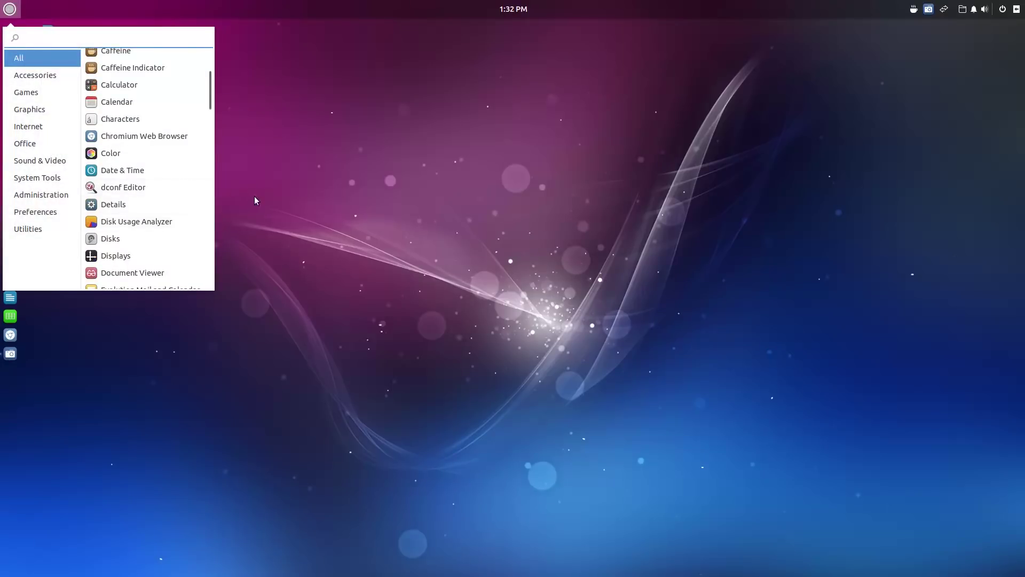
{"action": "left_click", "coordinate": [252, 197]}
Browse the menu categories through System Tools, Administration and Preferences, ending on Utilities
{"action": "left_click", "coordinate": [10, 8]}
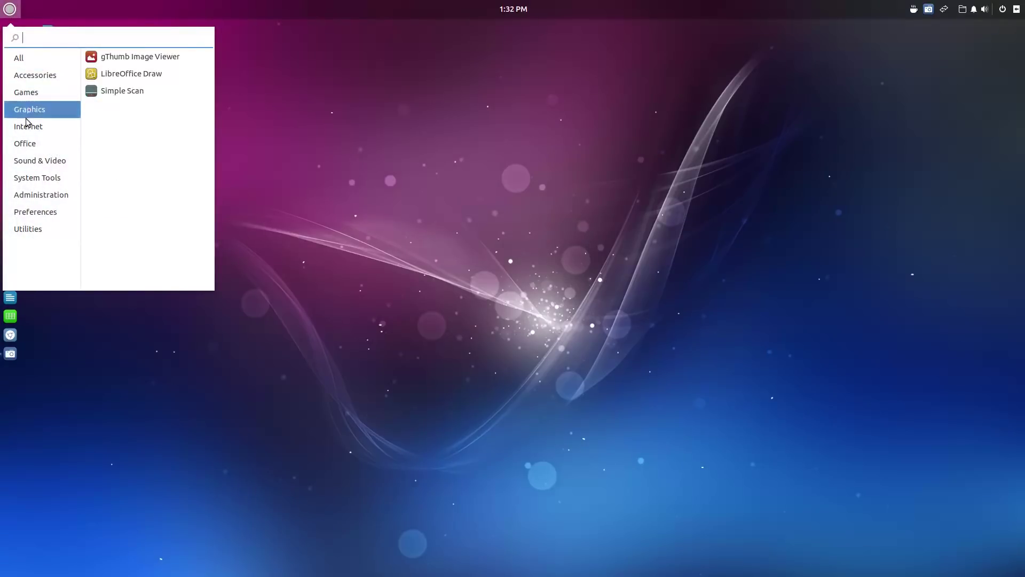
{"action": "mouse_move", "coordinate": [28, 126]}
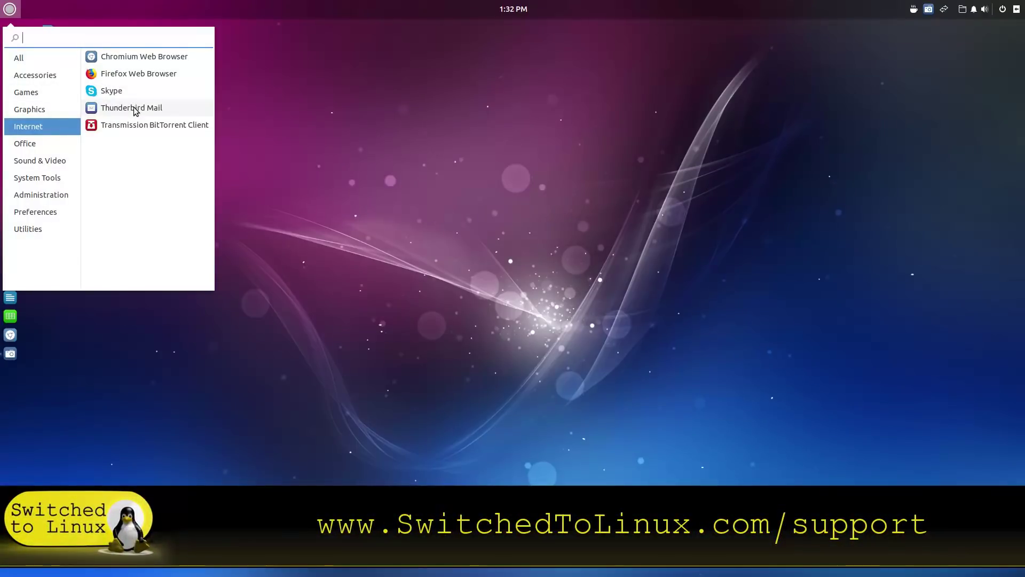
{"action": "mouse_move", "coordinate": [46, 143]}
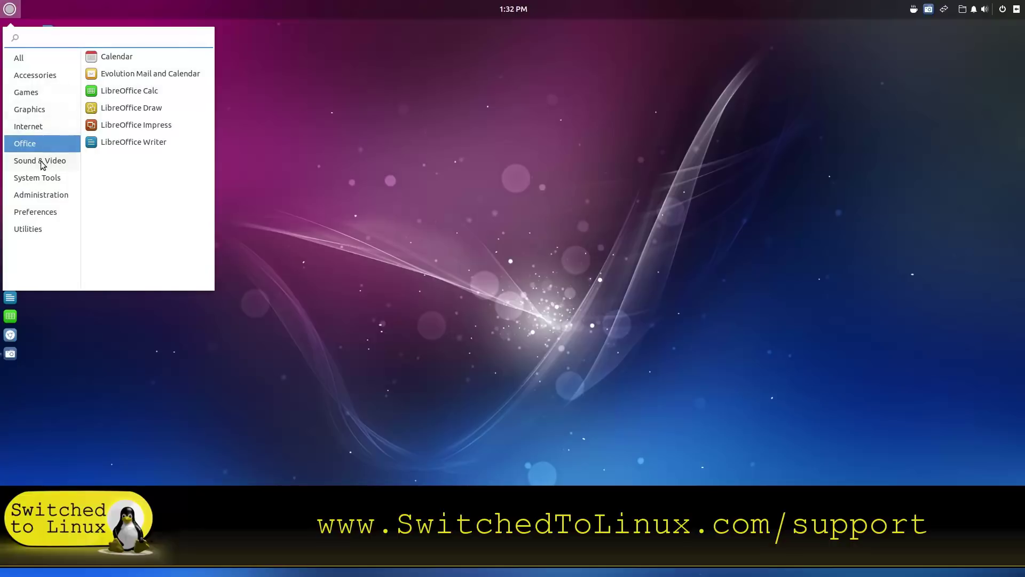
{"action": "mouse_move", "coordinate": [42, 164]}
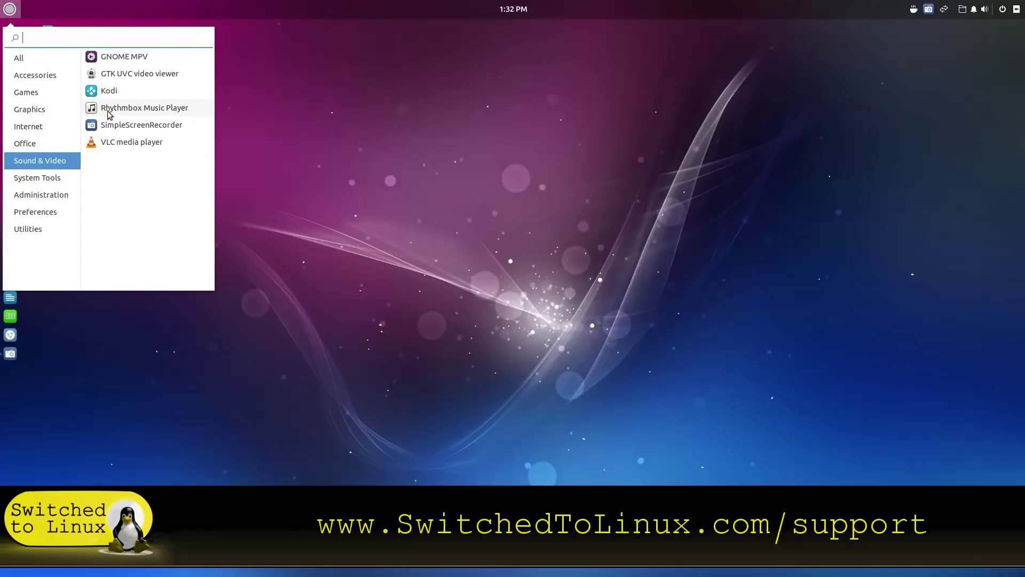
{"action": "left_click", "coordinate": [41, 177]}
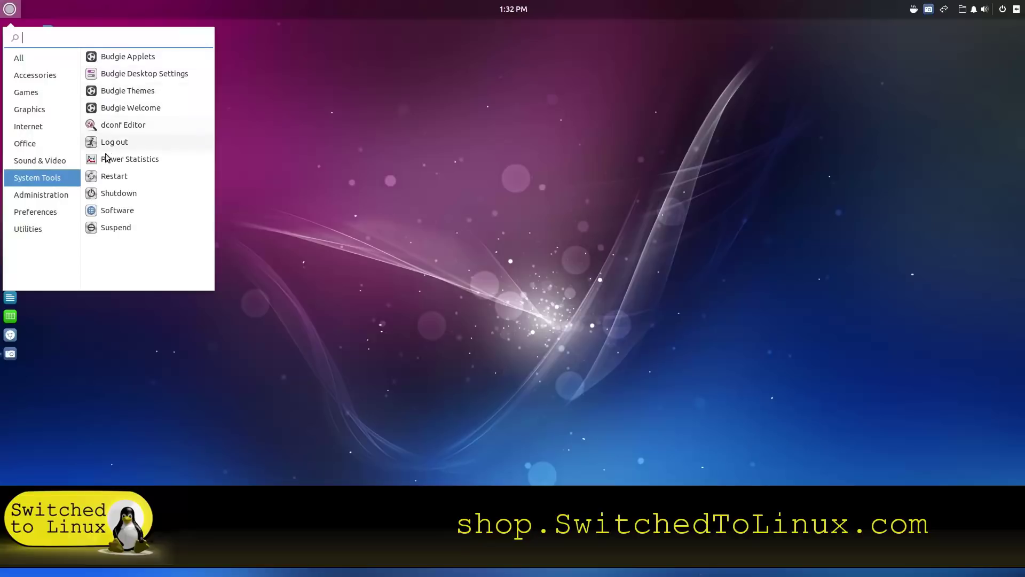
{"action": "left_click", "coordinate": [41, 195]}
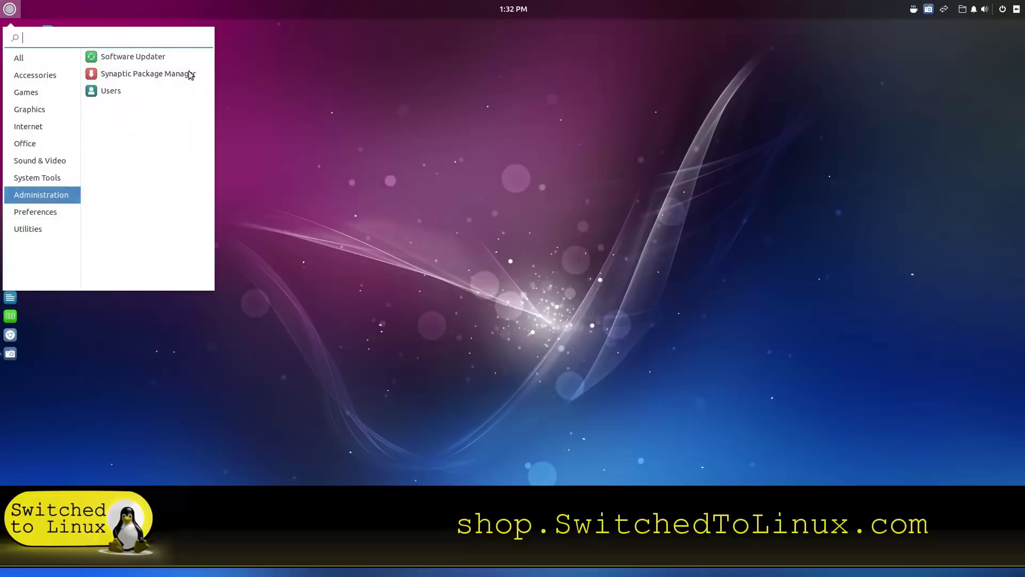
{"action": "left_click", "coordinate": [46, 213]}
{"action": "scroll", "coordinate": [122, 160], "scroll_direction": "down", "scroll_amount": 5}
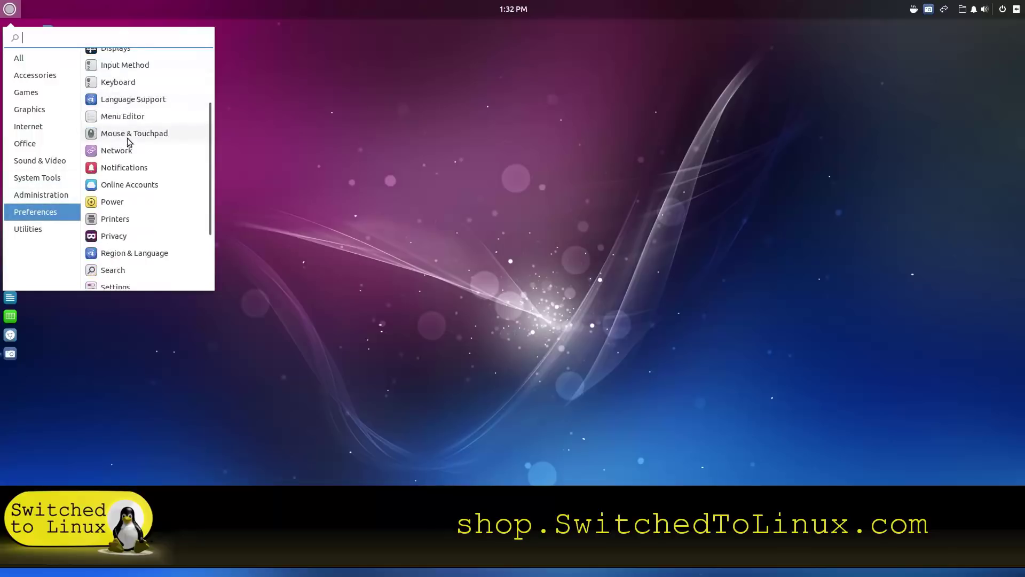
{"action": "left_click", "coordinate": [23, 228]}
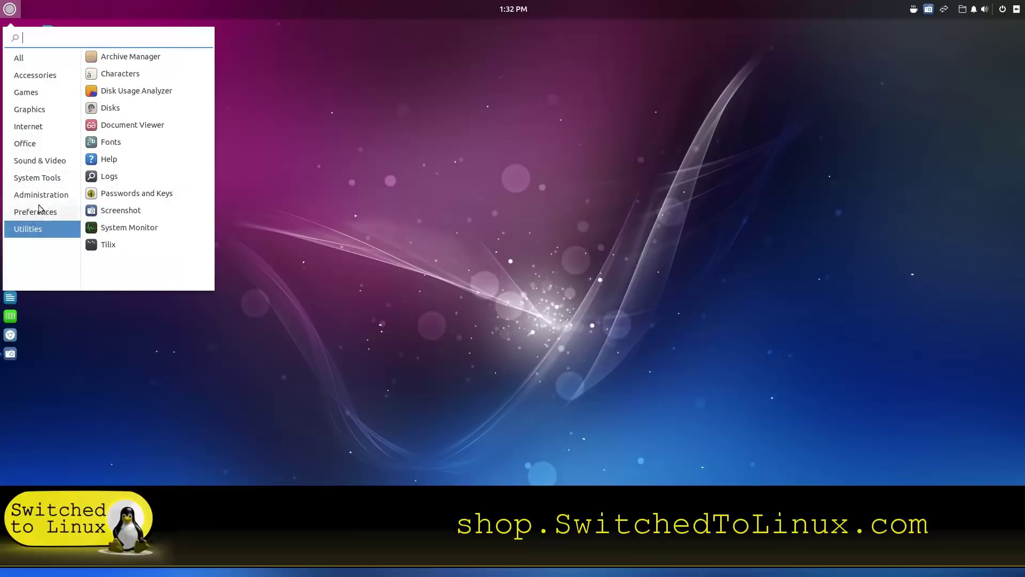
Close the Budgie application menu, leaving Home, Network Servers and Trash on the desktop
{"action": "left_click", "coordinate": [7, 12]}
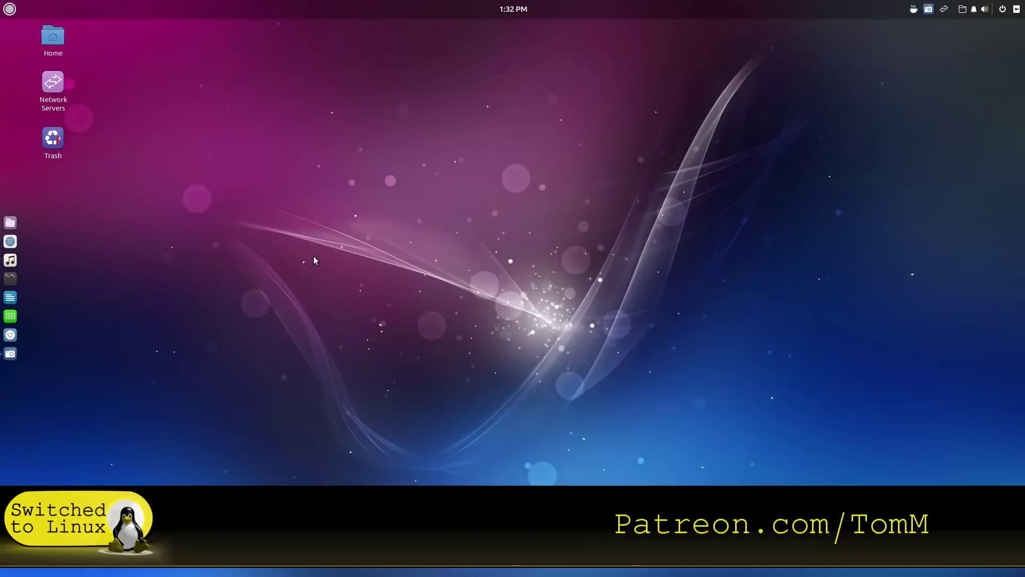